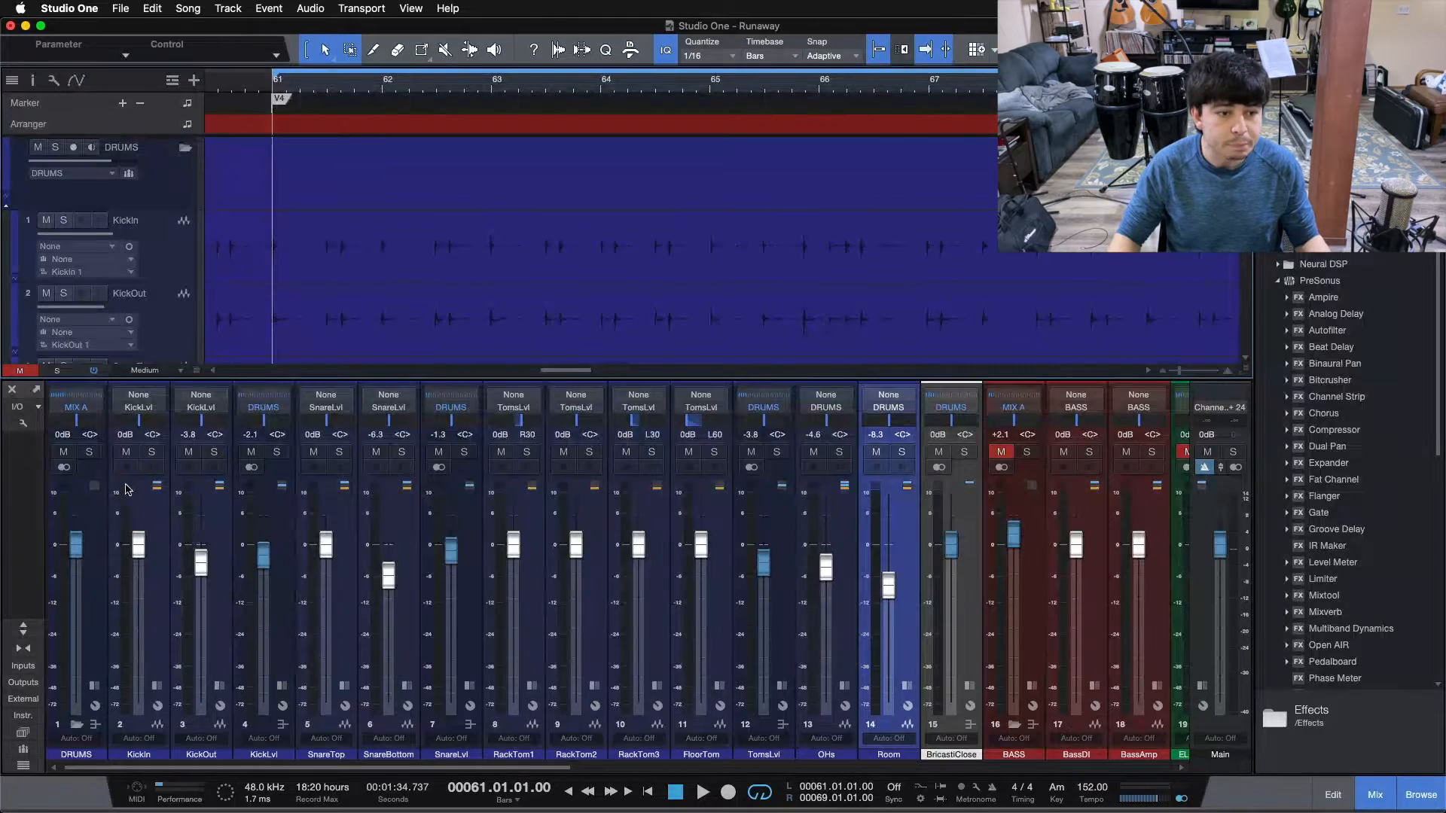
Solo the DRUMS folder channel, listen to the full kit from bar 61, and clear the solo.
click(90, 455)
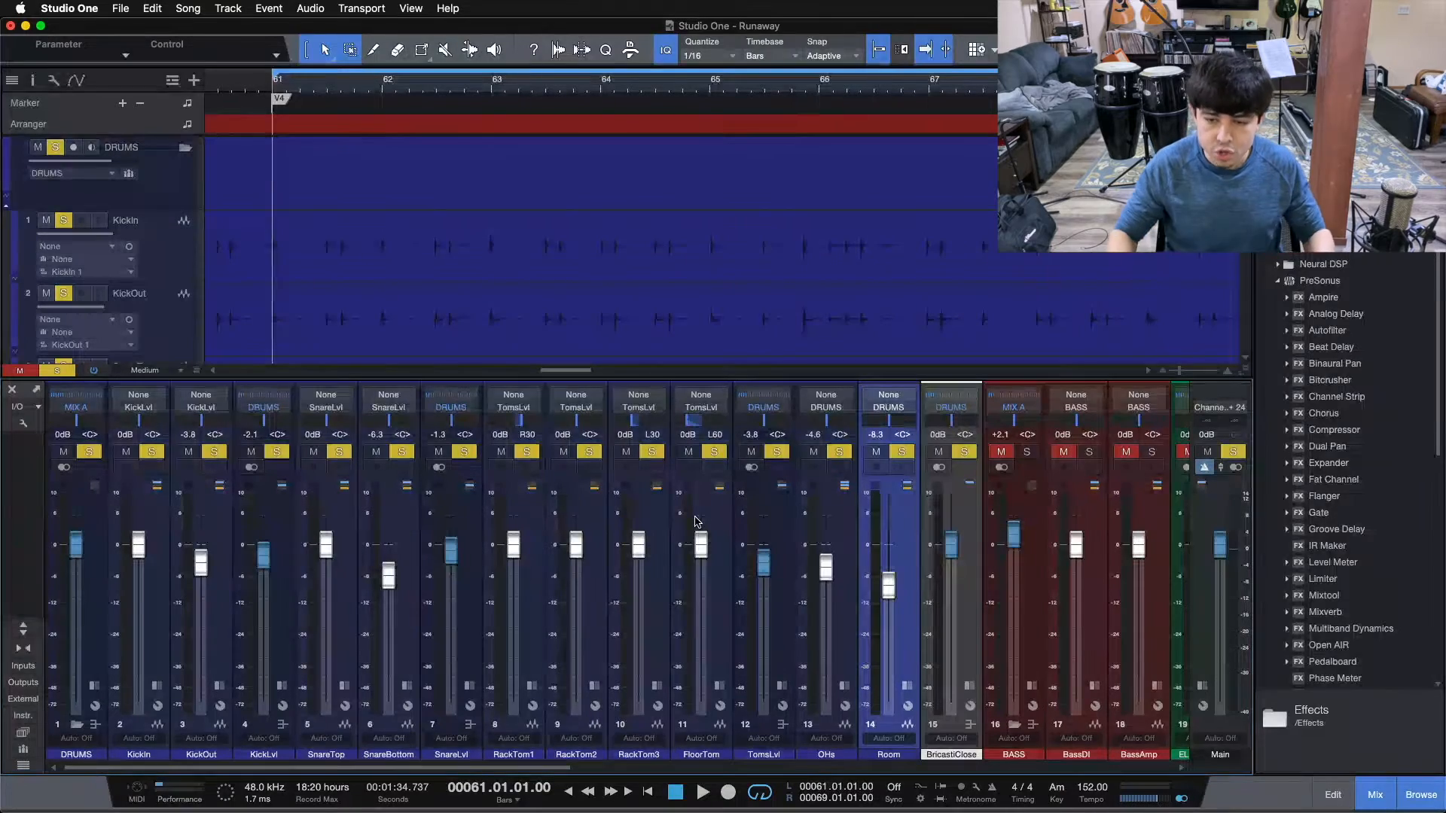
key(space)
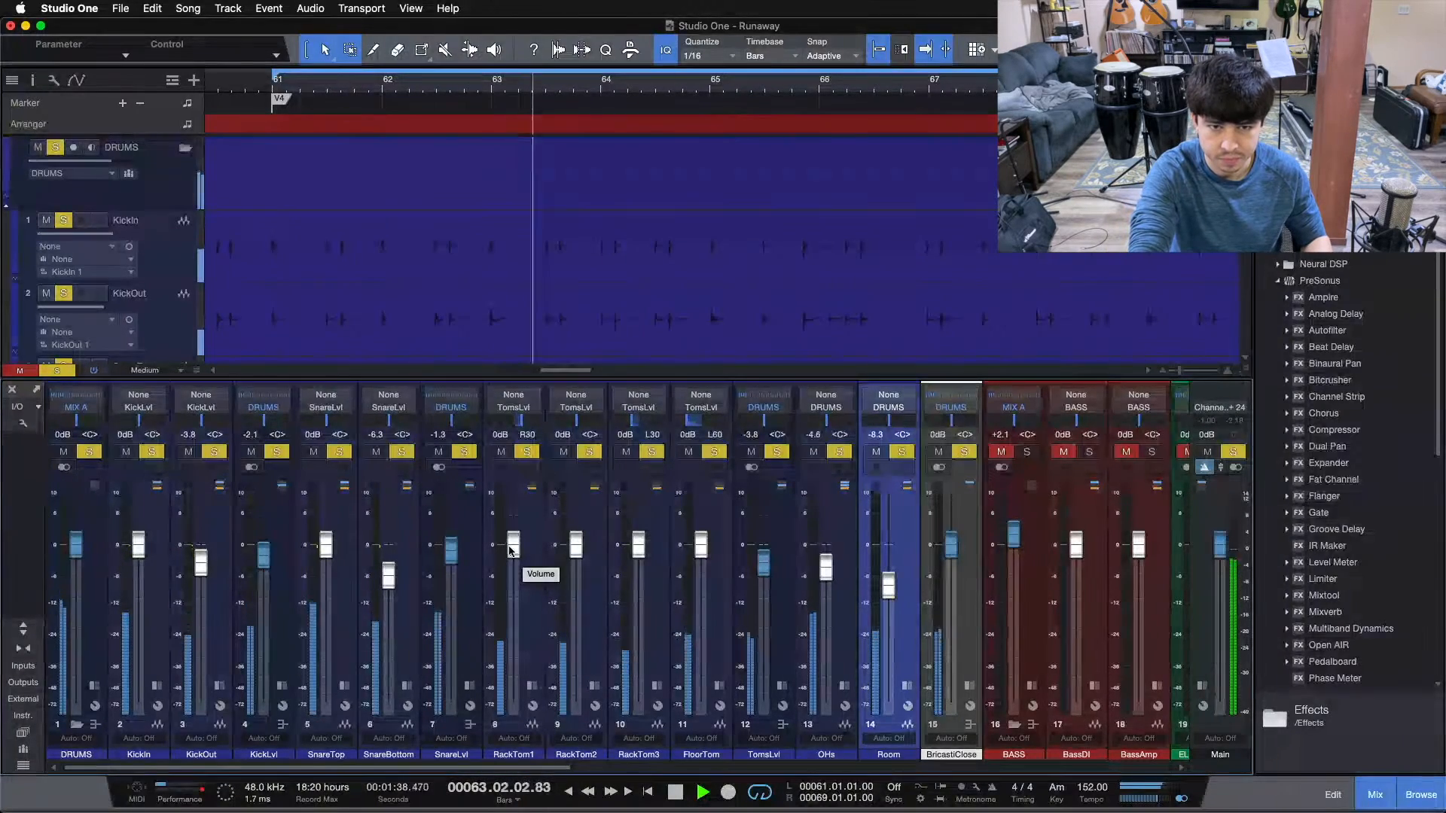
key(space)
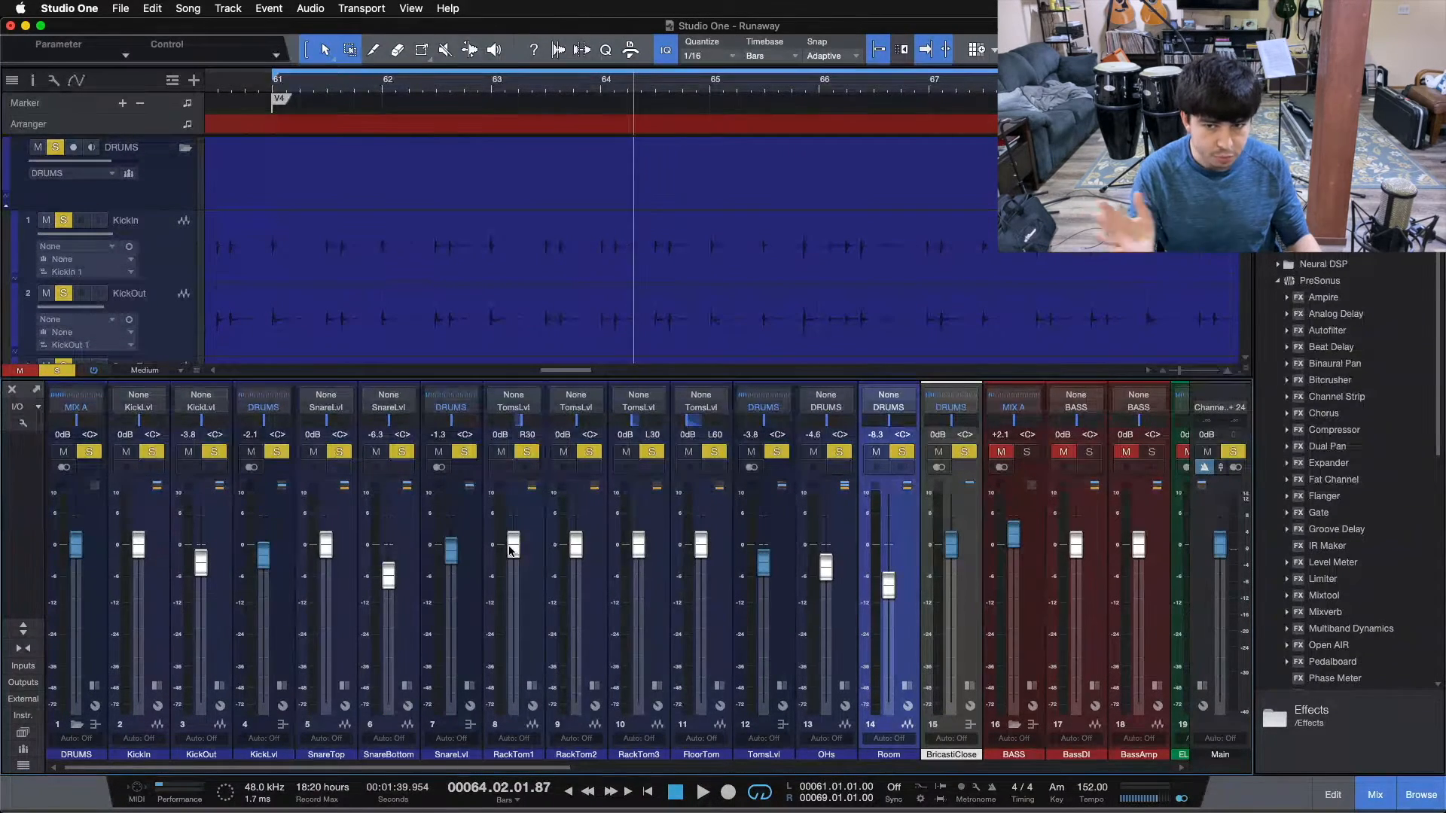
key(shift+s)
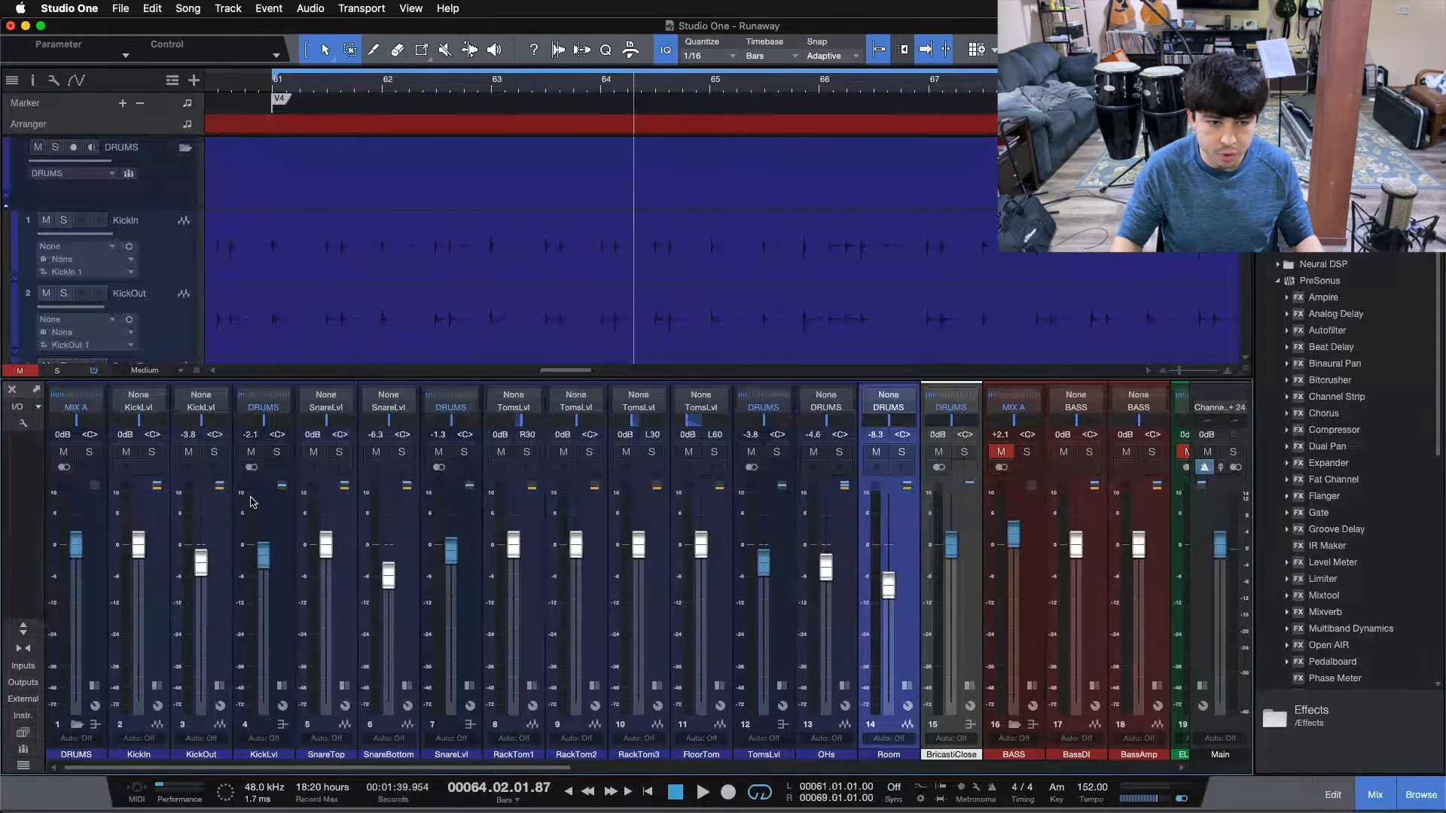
Solo the KickLvl bus and listen to the kick on its own from bar 61.
click(281, 450)
key(Home)
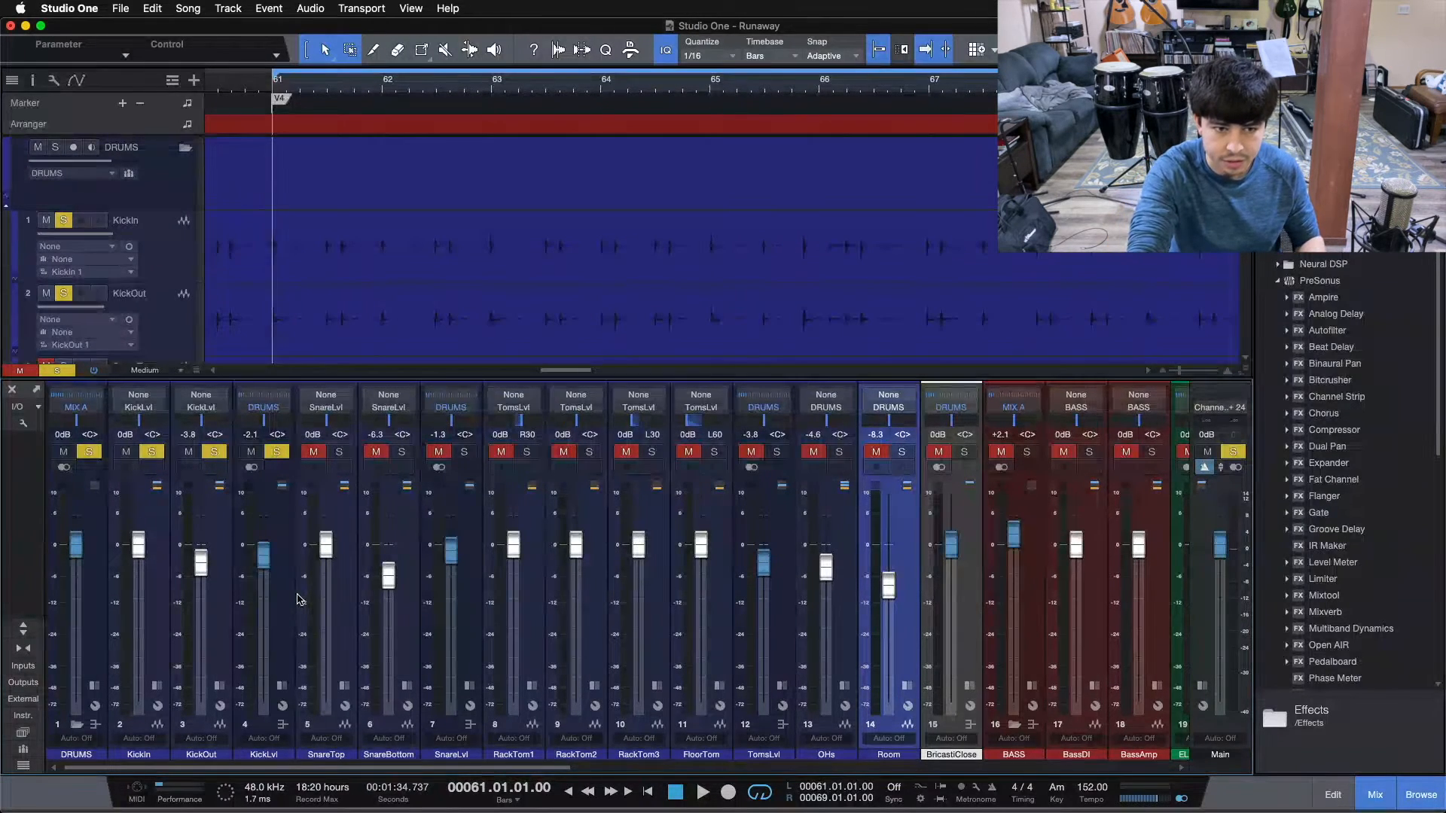
key(space)
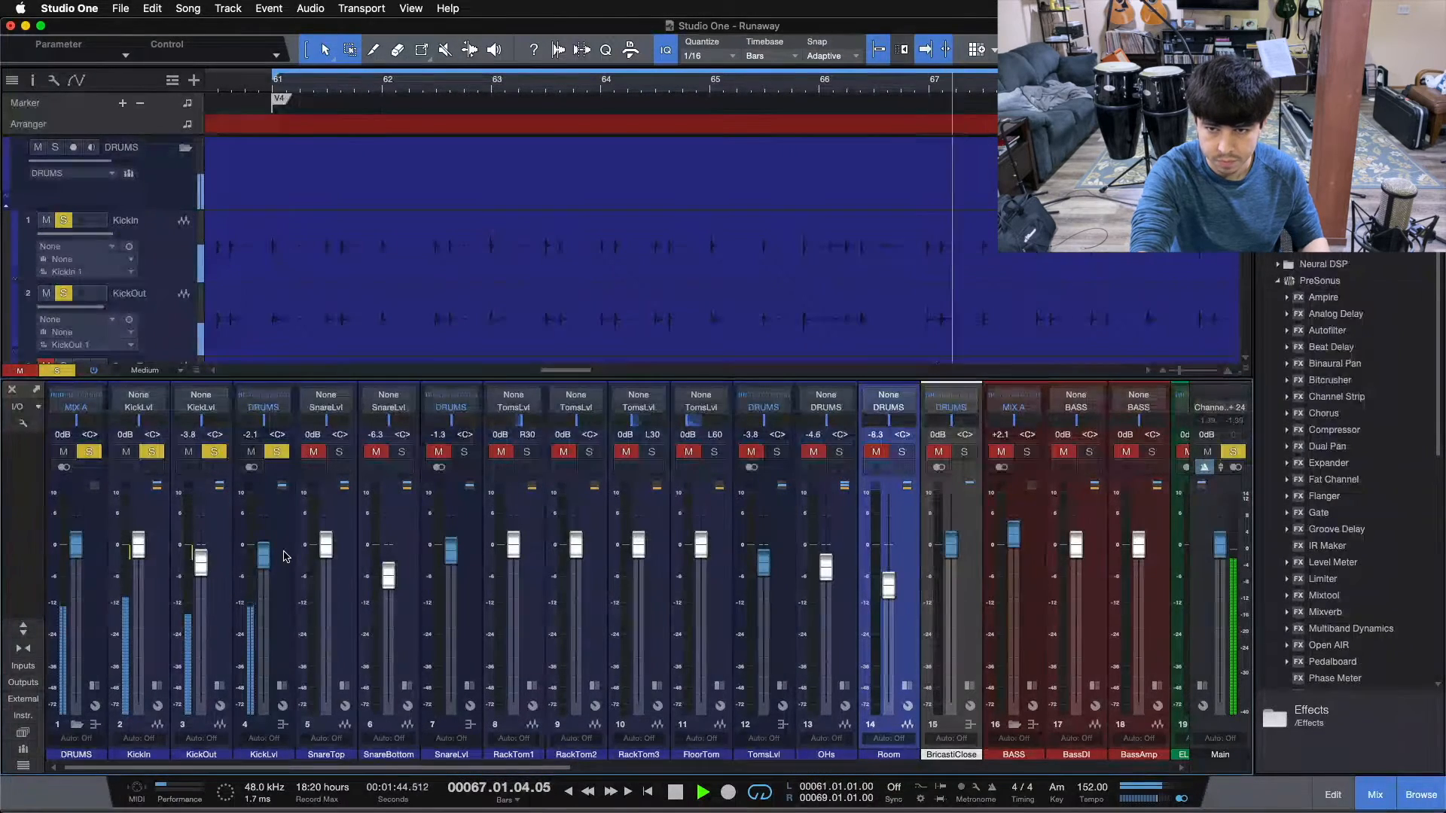
key(space)
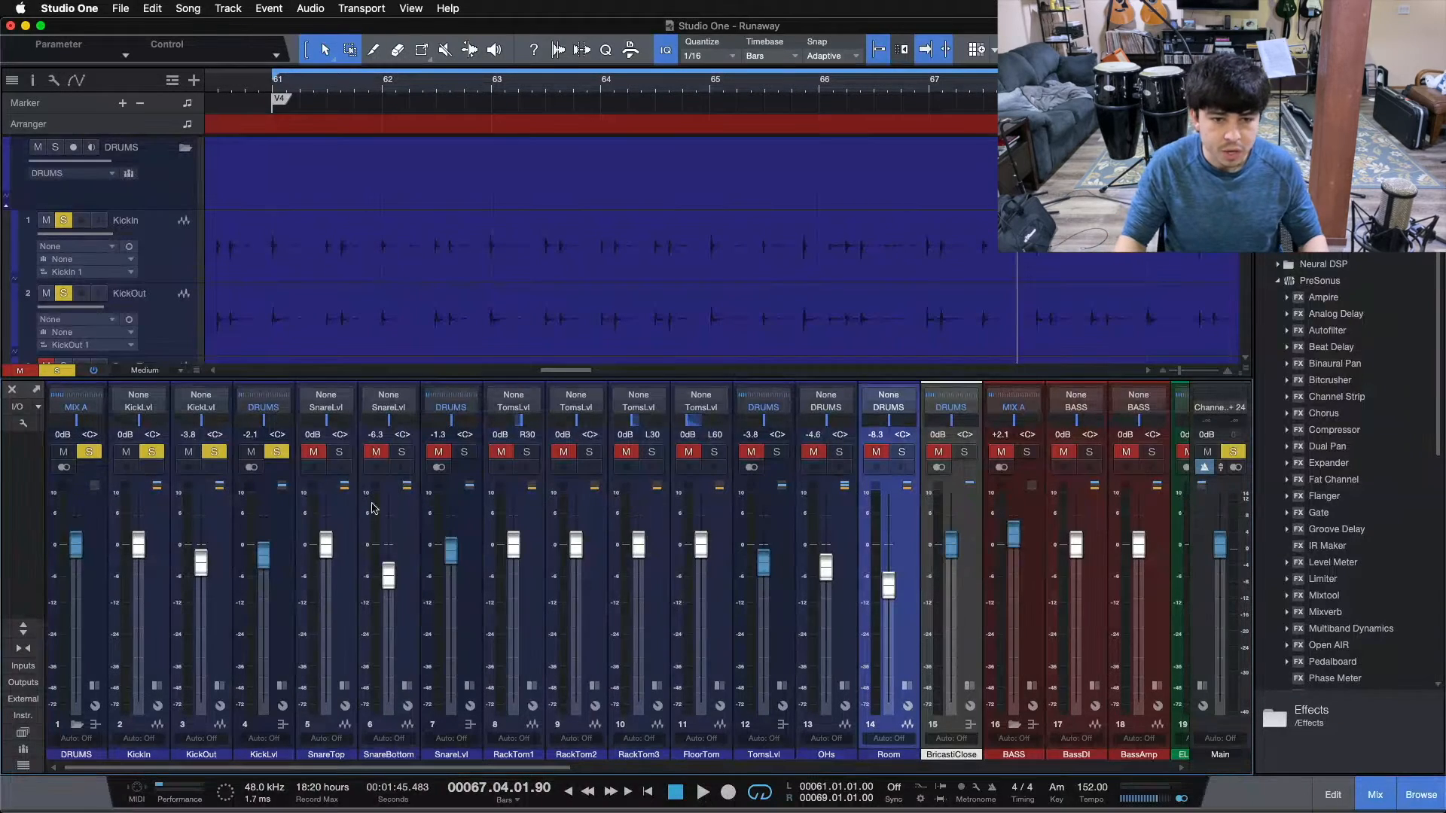
Solo the SnareLvl bus instead of KickLvl and listen to the snare alone from bar 61.
click(457, 453)
click(269, 458)
key(space)
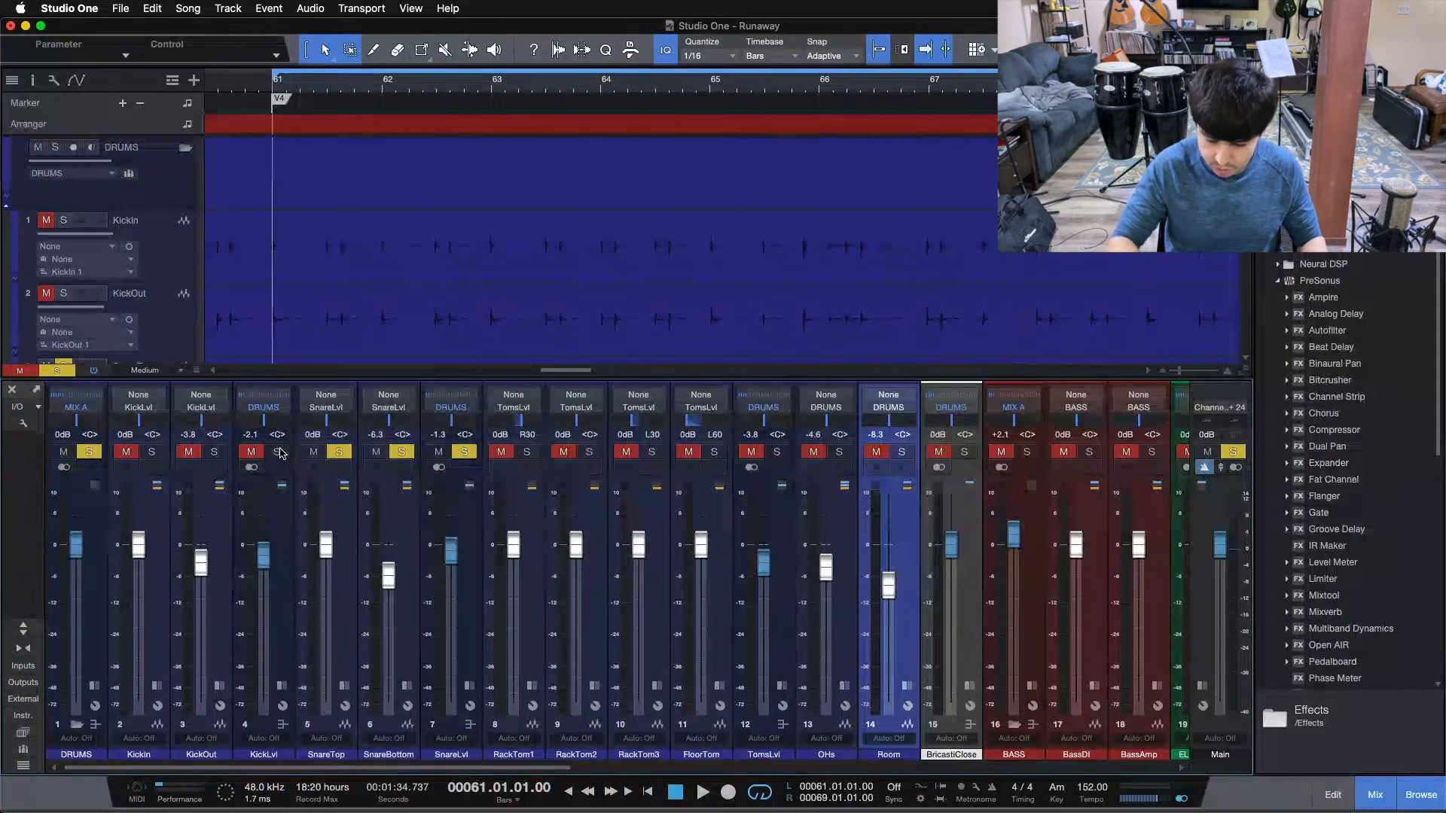
key(space)
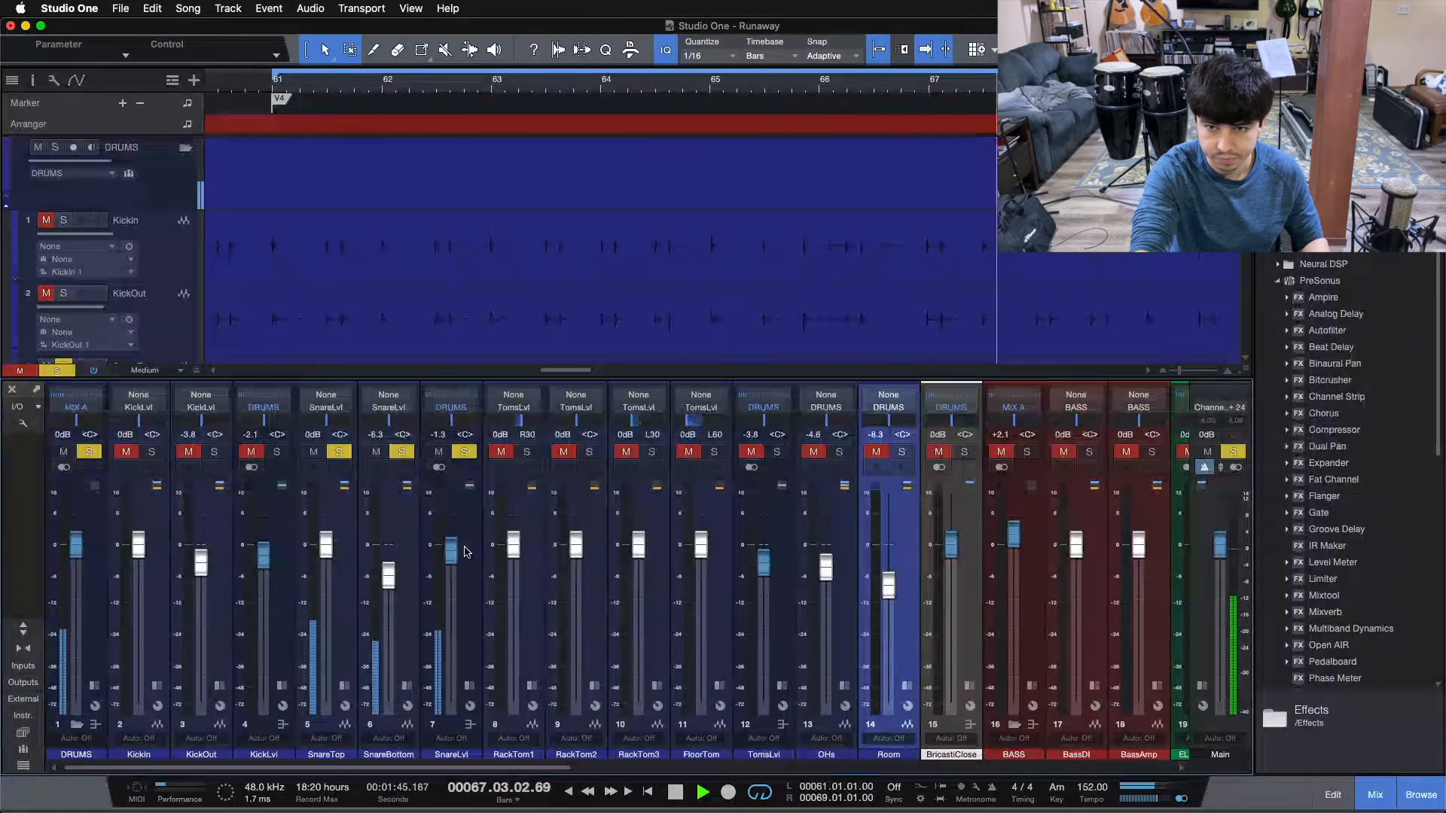
key(space)
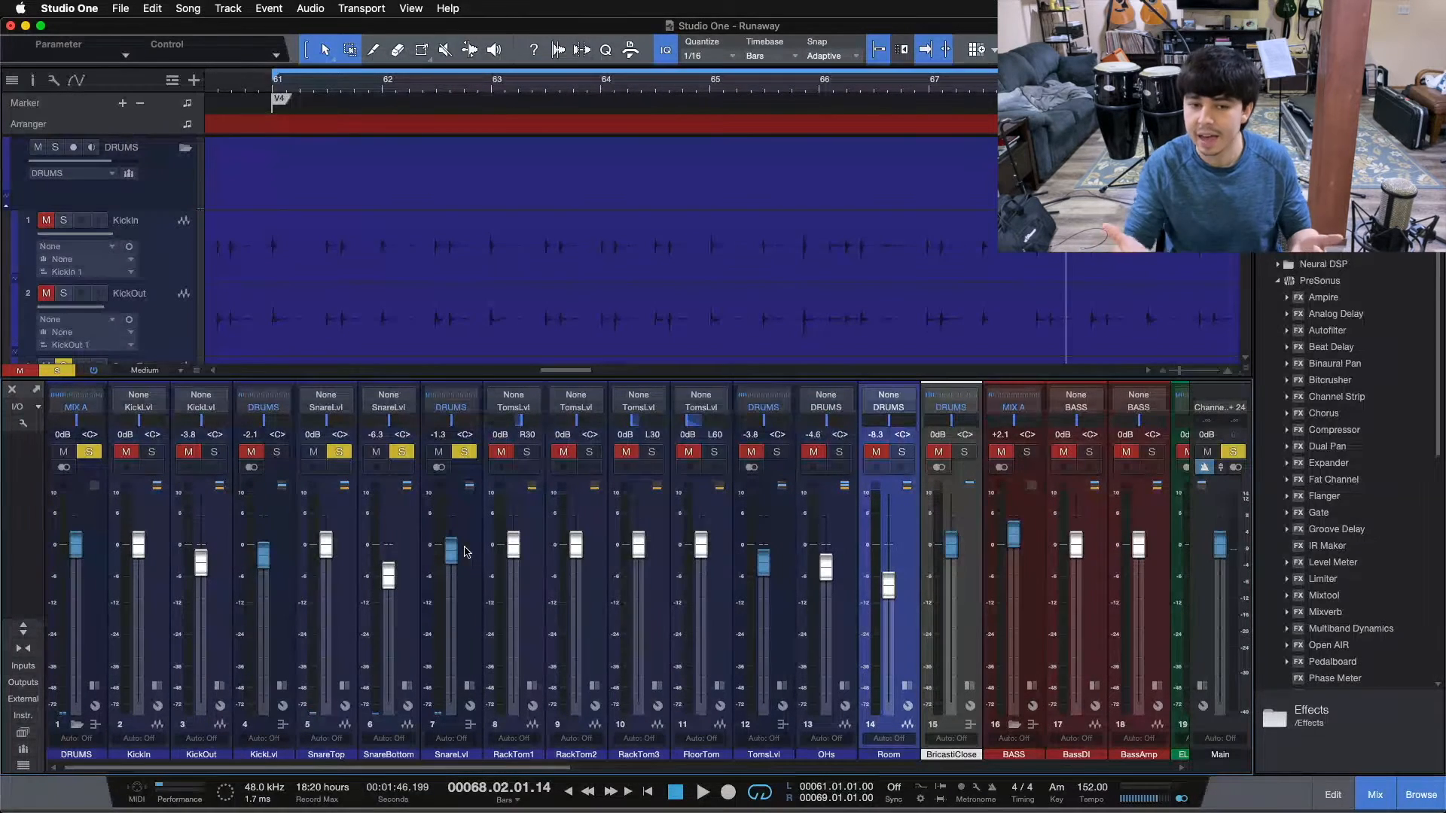
Add the KickLvl bus to the soloed snare and listen to both together from bar 61.
click(279, 452)
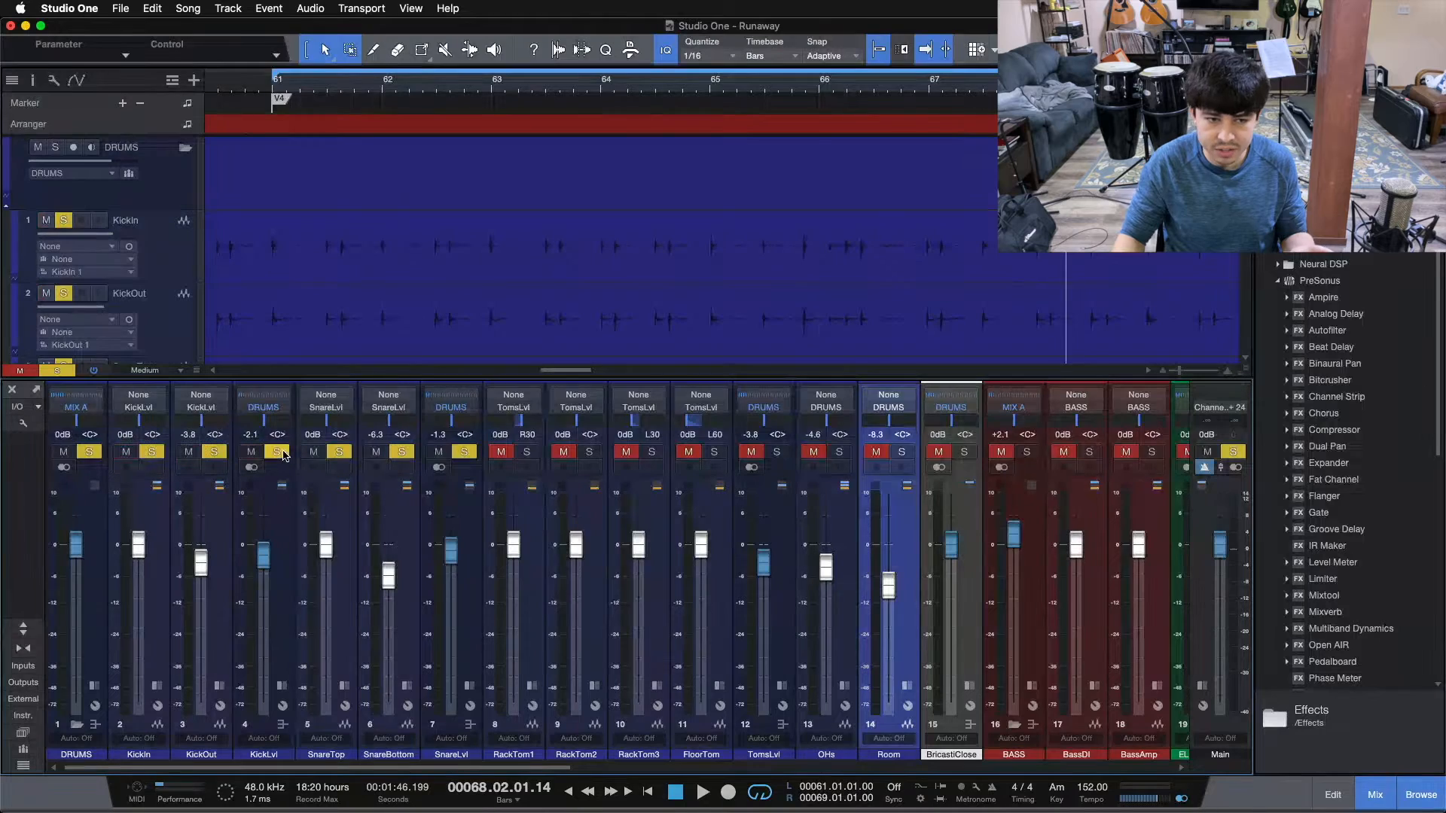
key(KP_1)
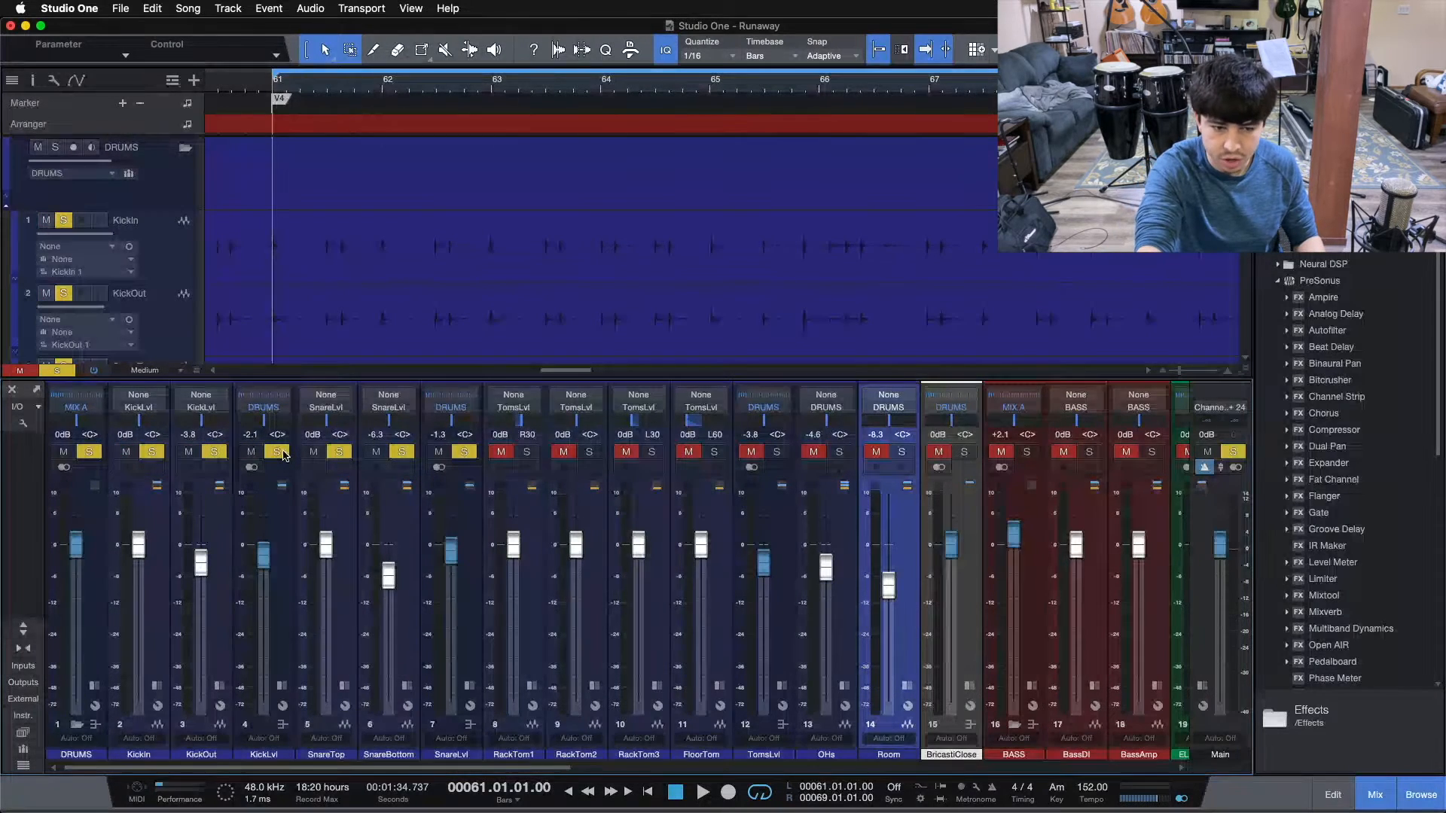
key(space)
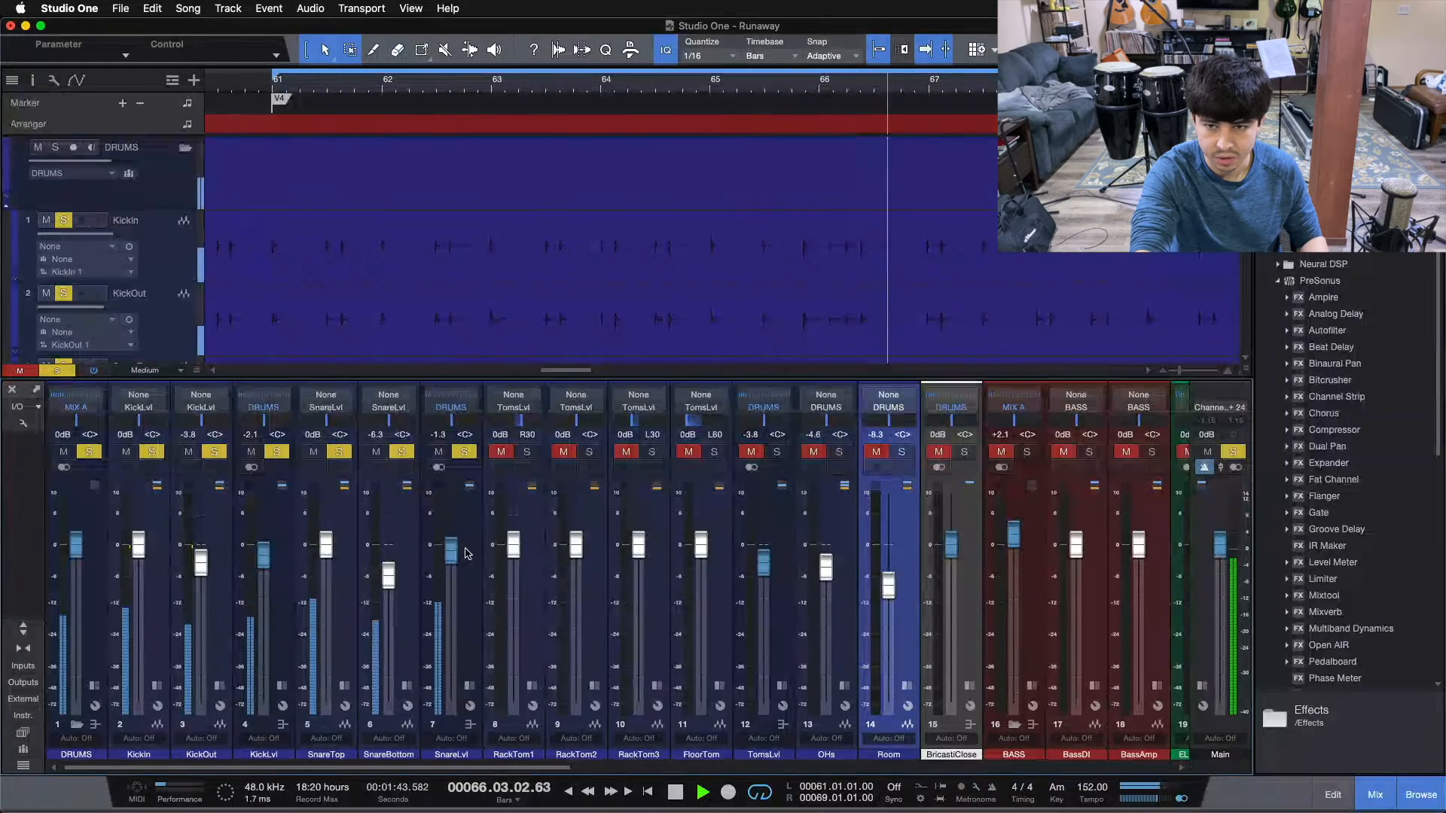
key(space)
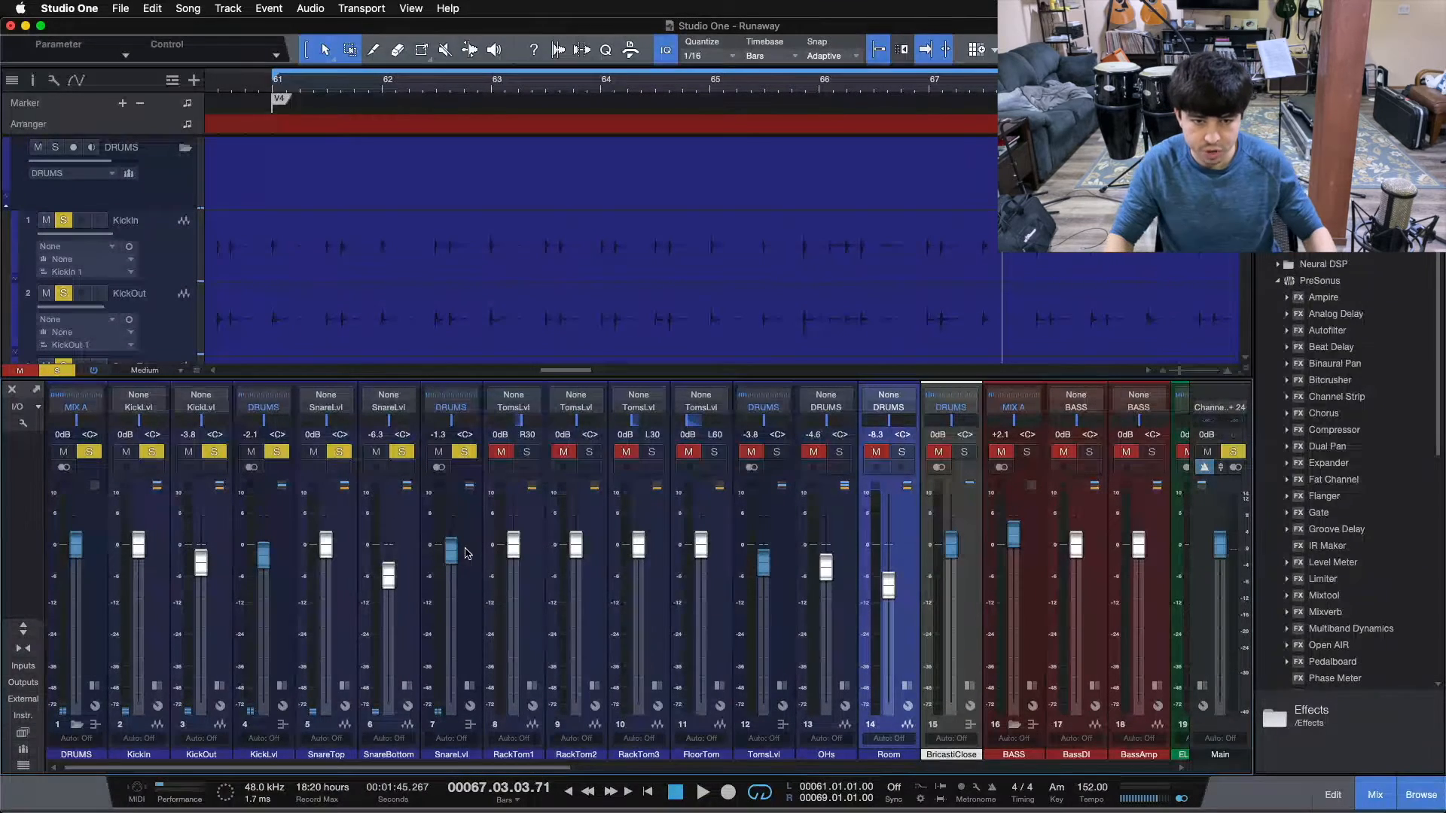
Solo only the TomsLvl bus and play from bar 61 while examining the tom tracks' waveforms.
click(777, 452)
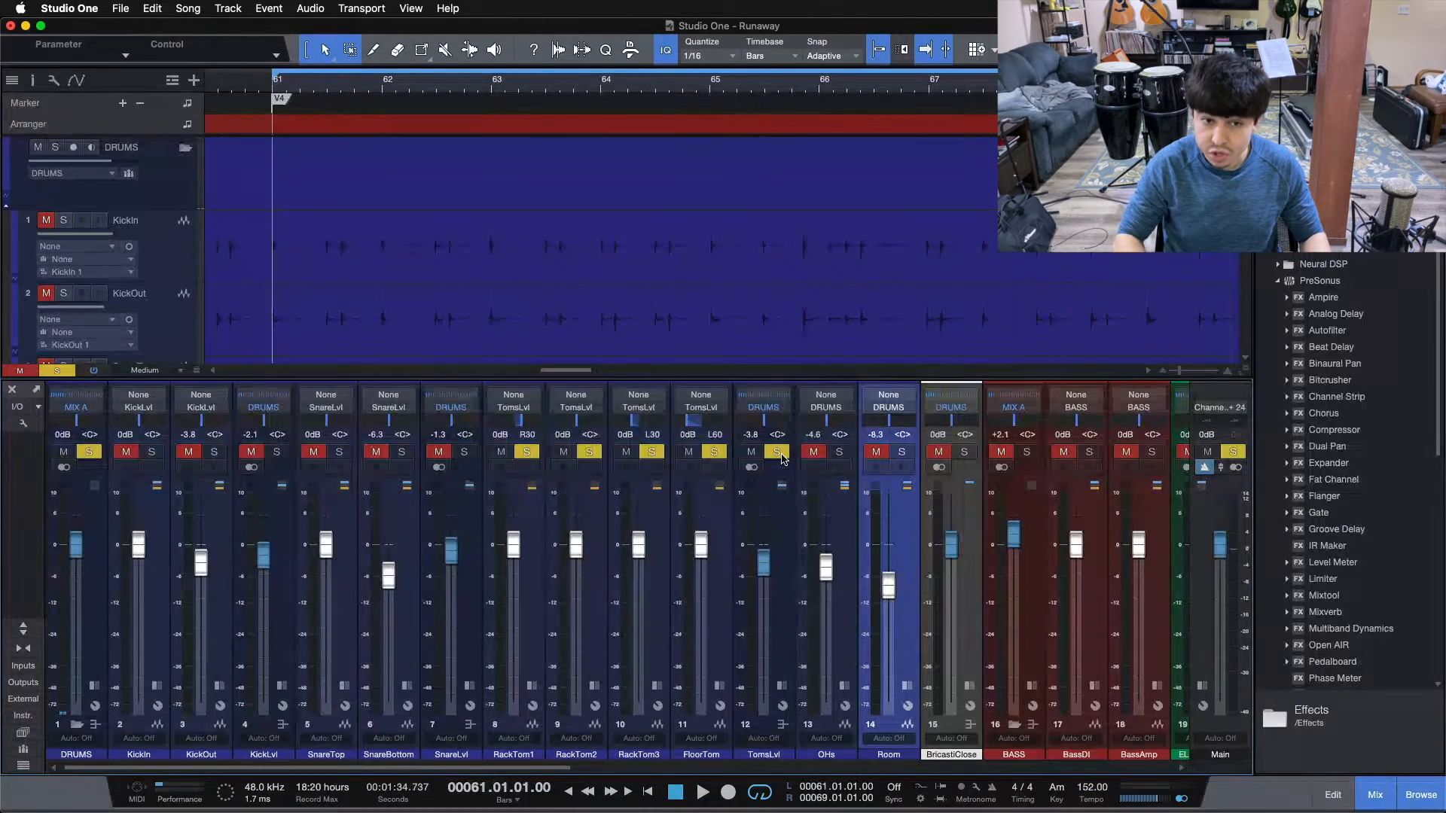
key(space)
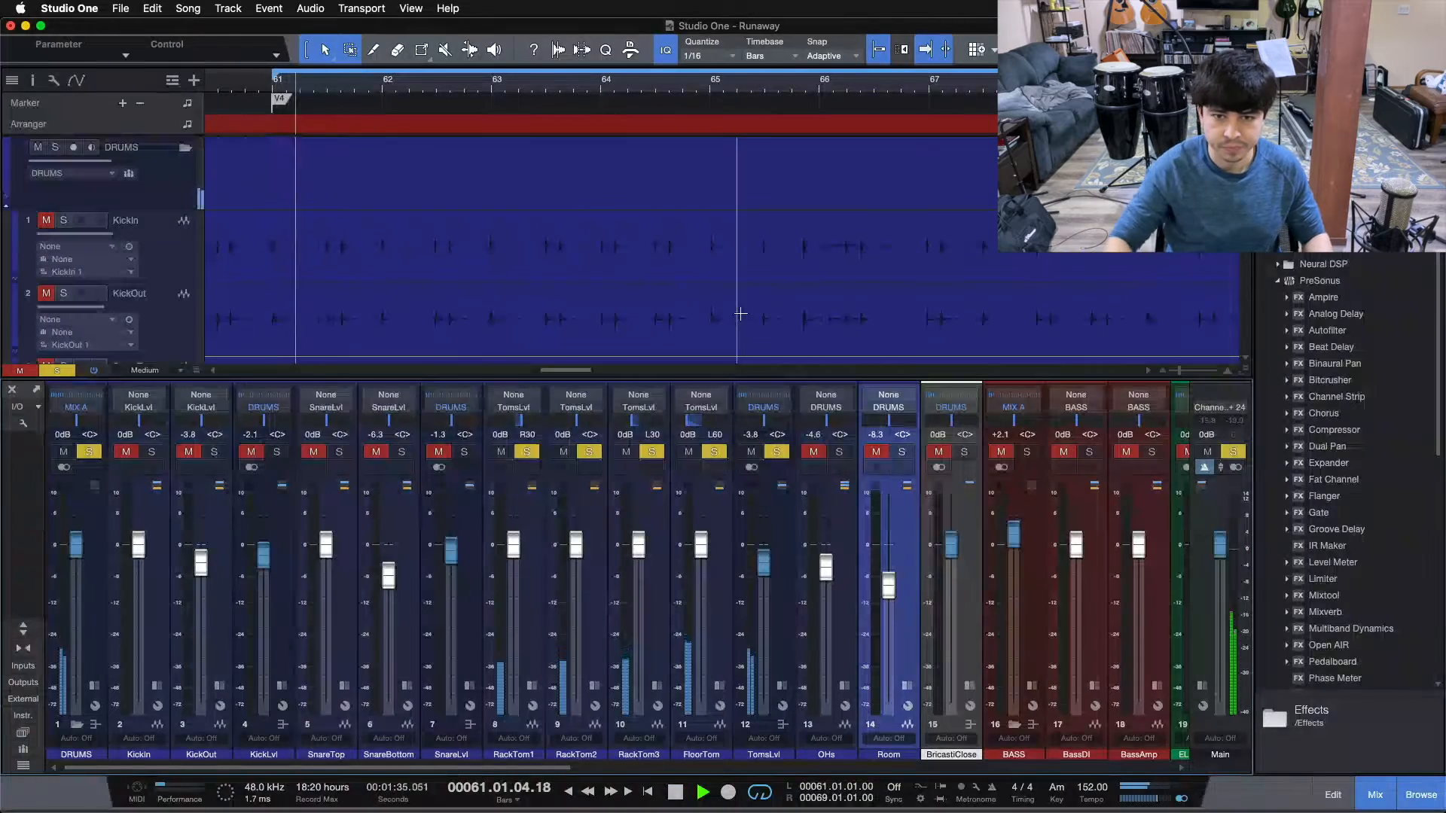
scroll(741, 314, down, 5)
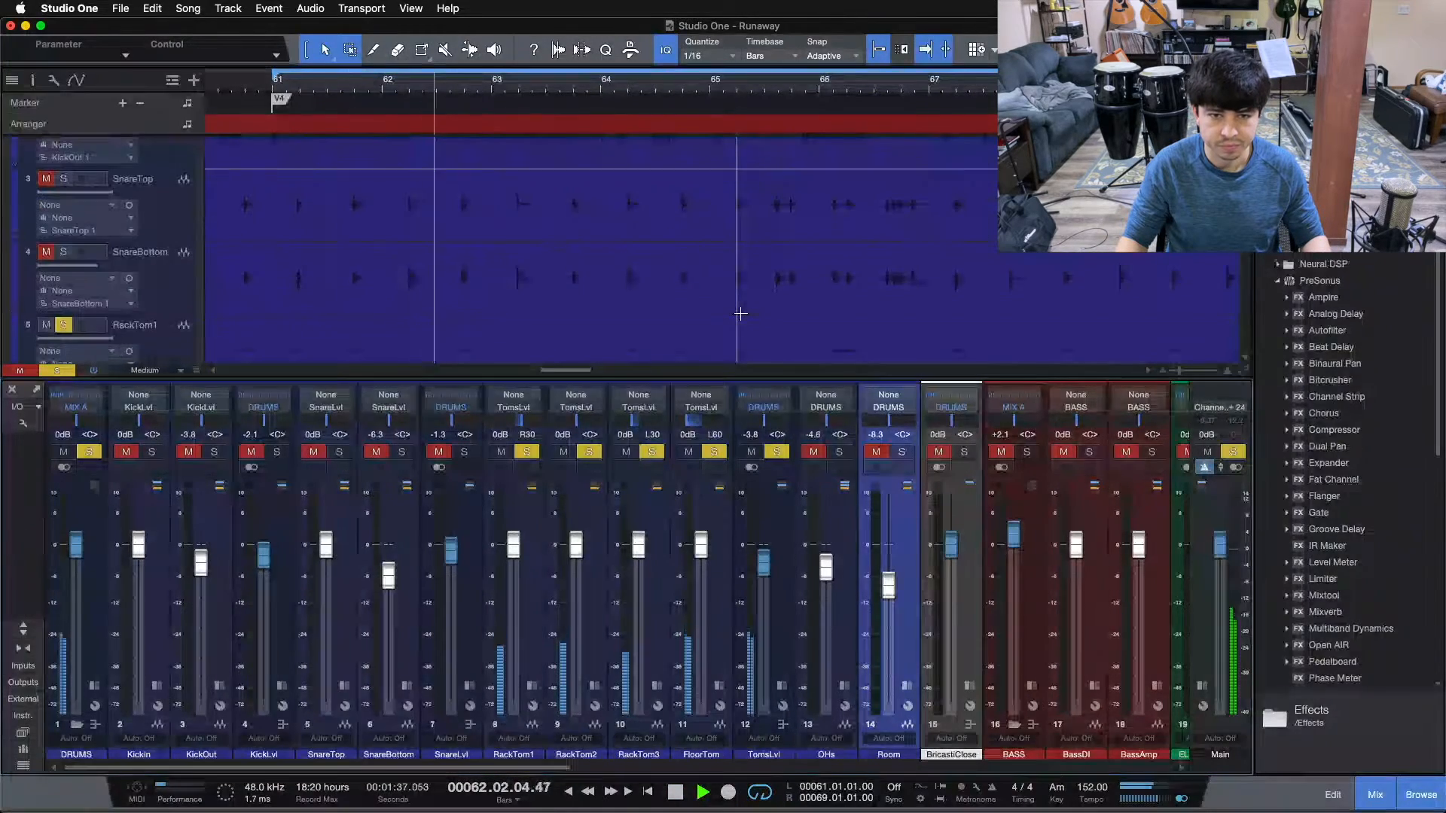
scroll(740, 313, down, 5)
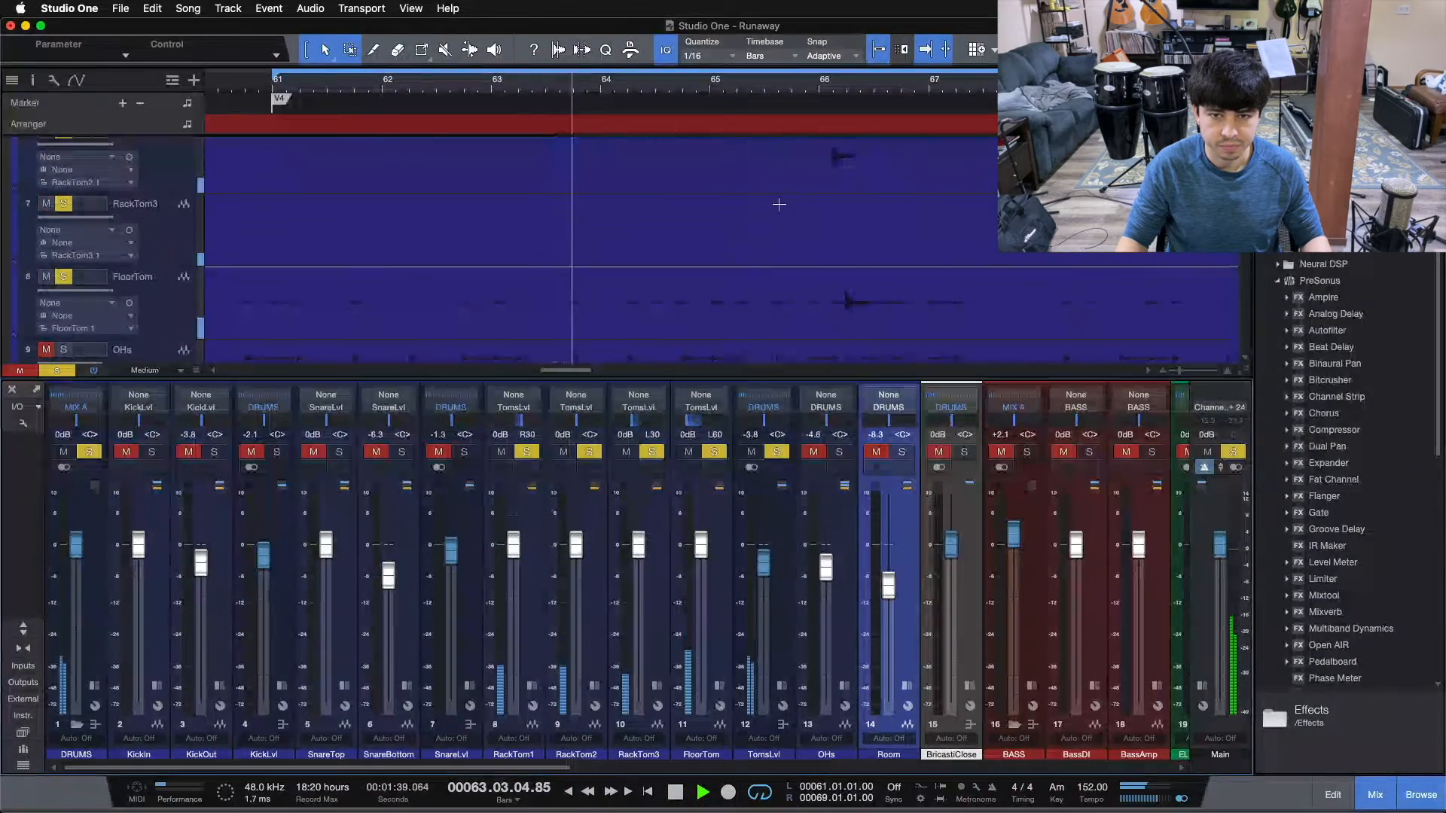
scroll(783, 188, up, 2)
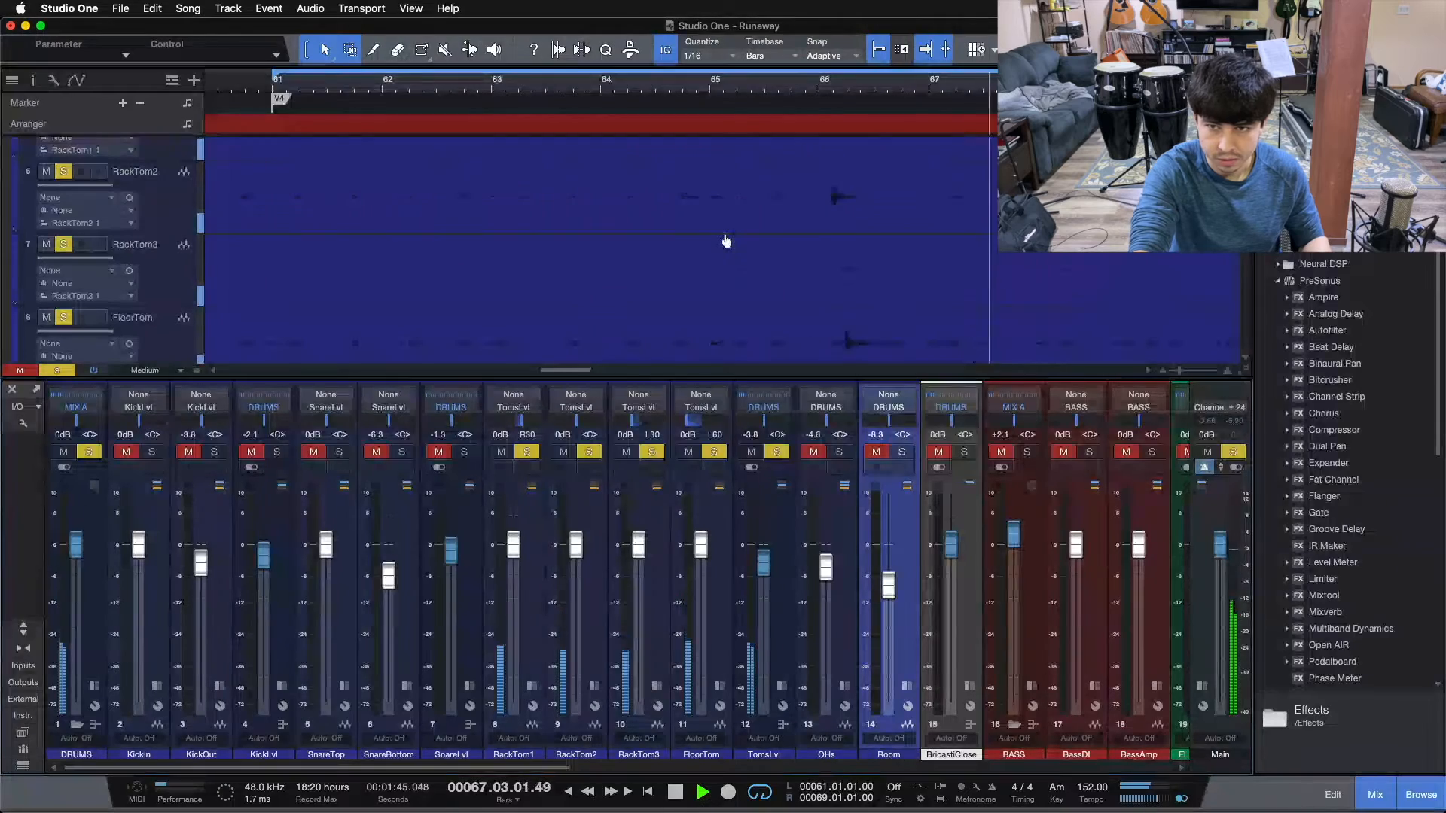
key(space)
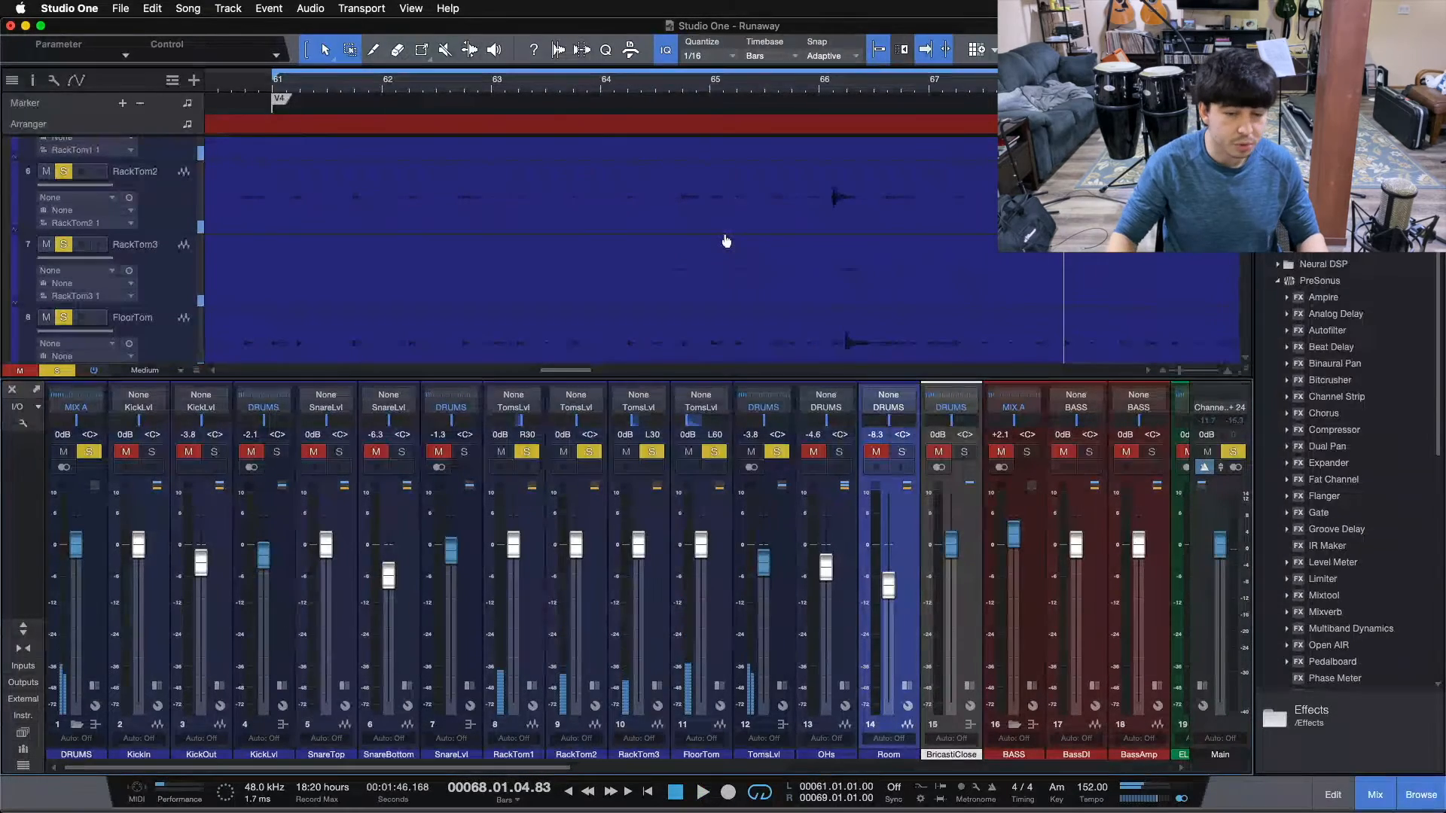
Add the KickLvl and SnareLvl buses to the soloed toms and listen to all close mics from bar 61.
click(274, 451)
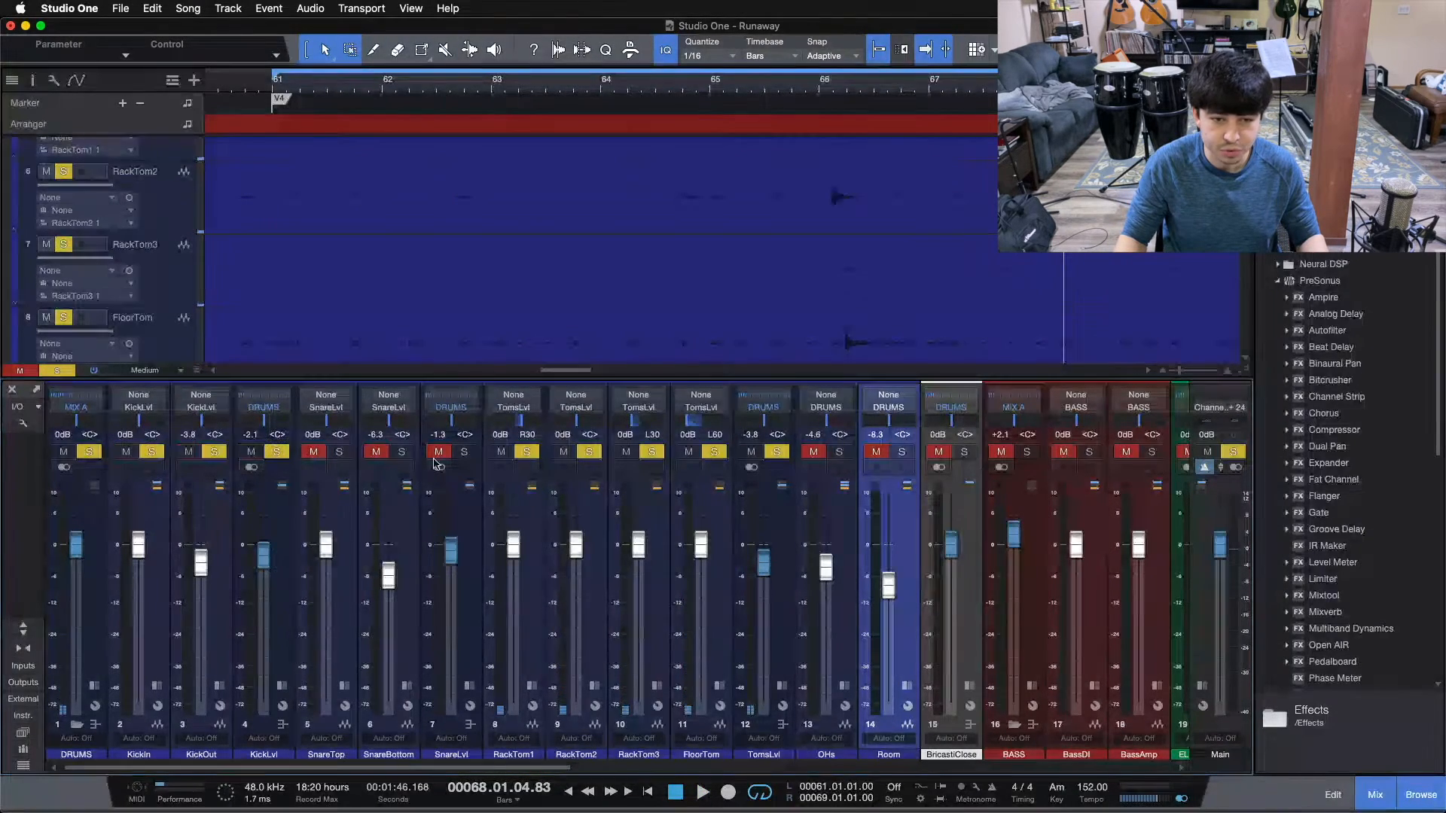
click(462, 452)
key(KP_1)
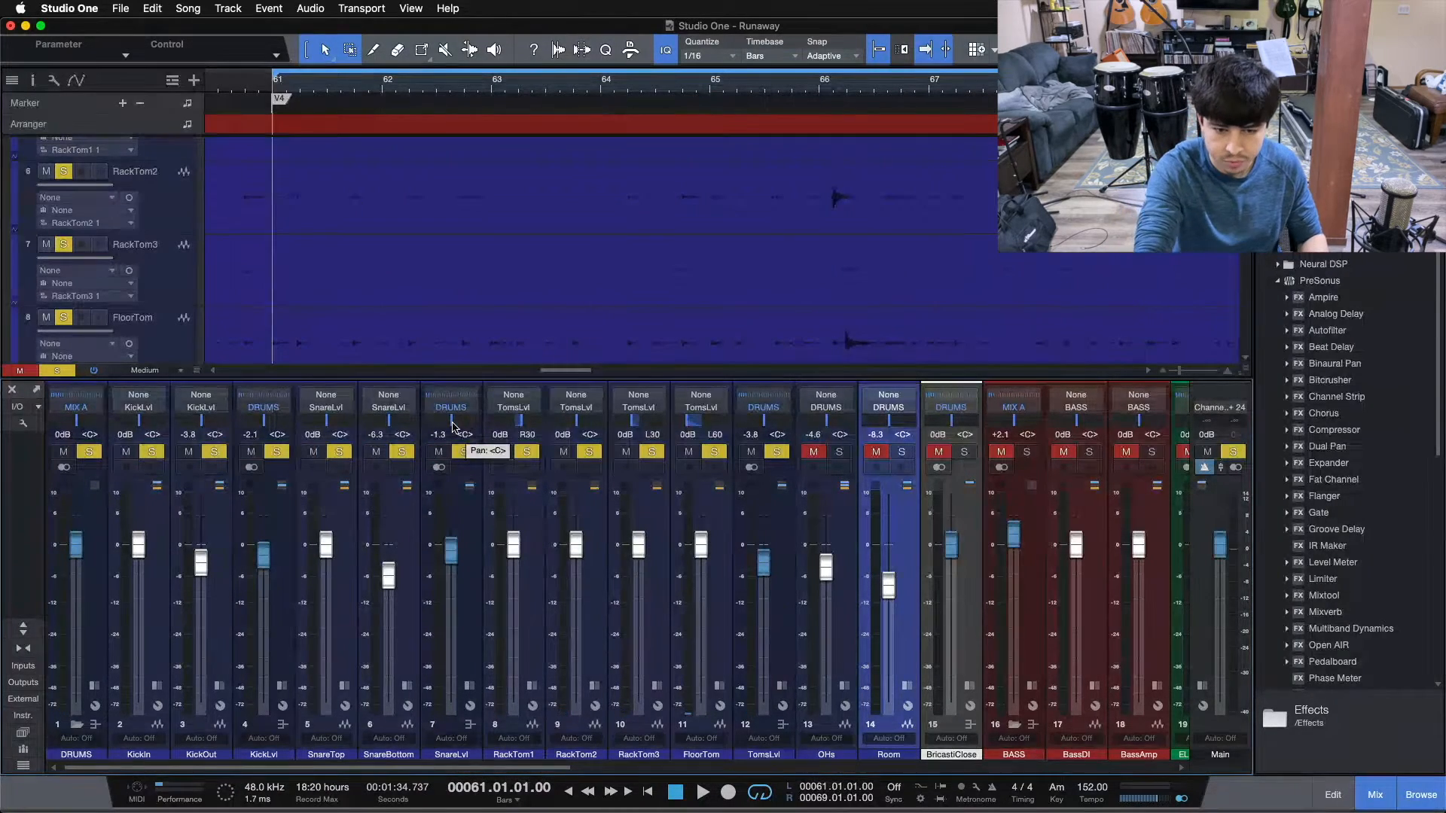
key(space)
scroll(714, 288, up, 5)
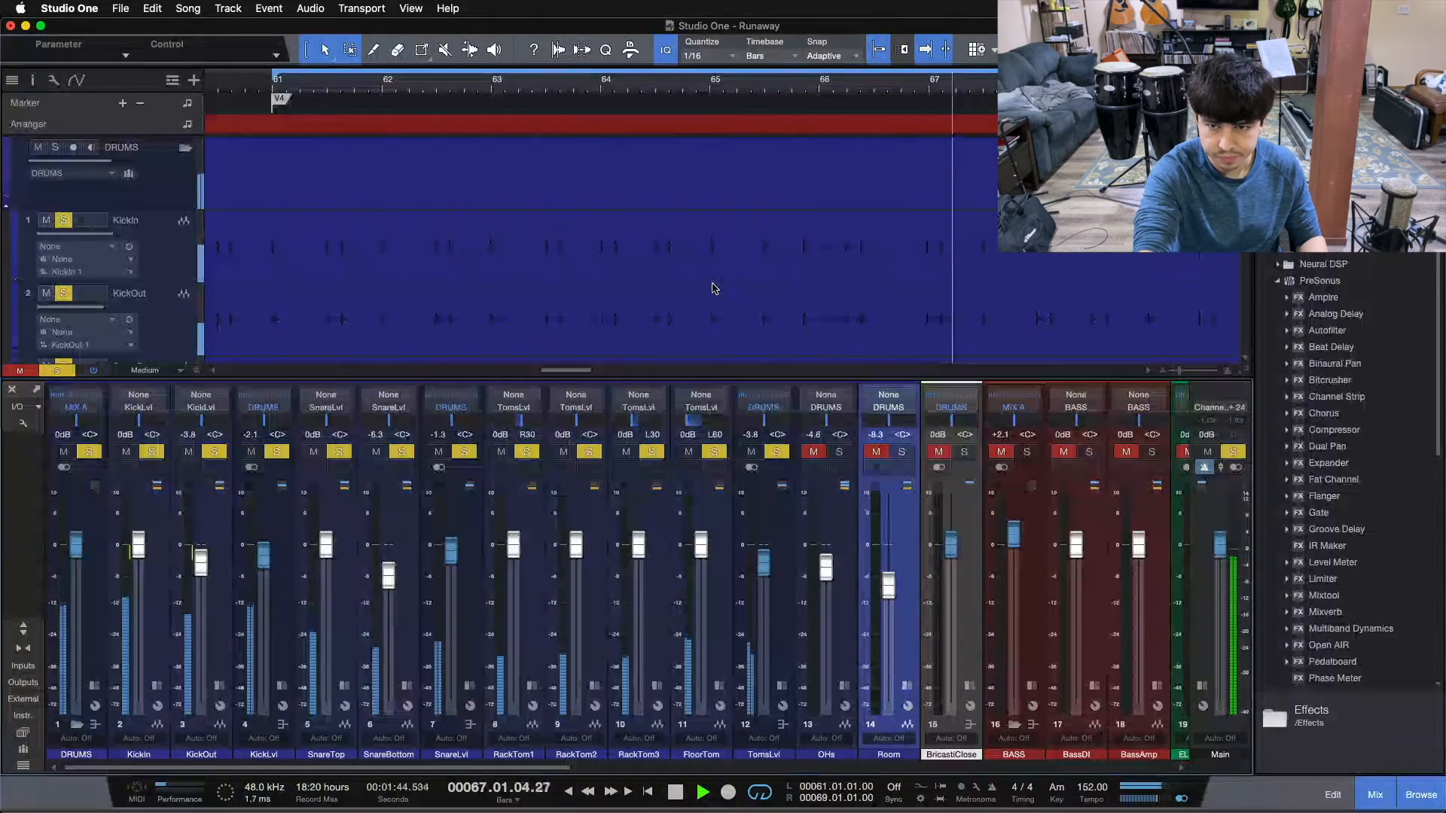
key(space)
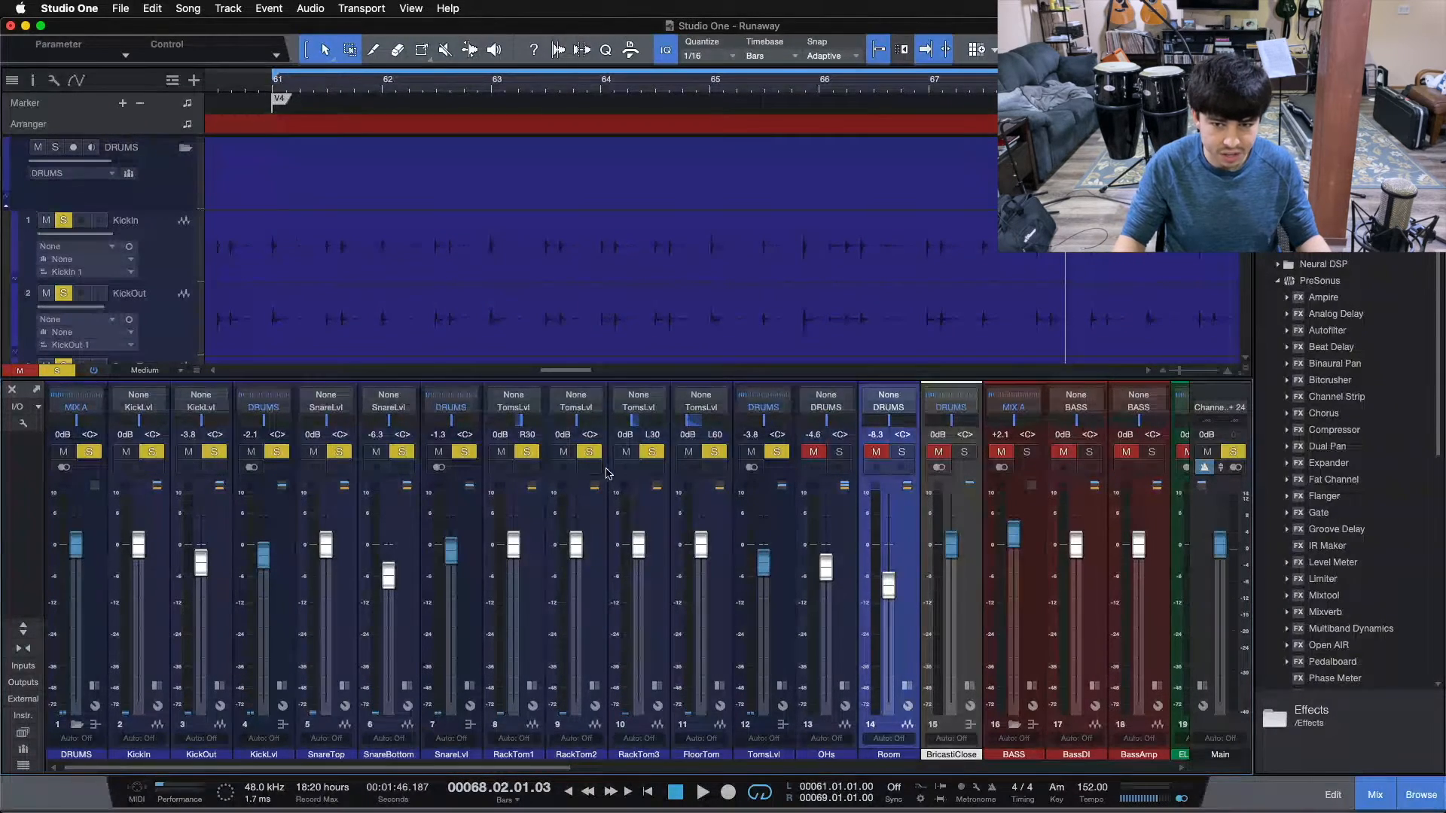
Add OHs, Room and BricastiClose to the soloed channels, listen from bar 61, and clear all solos.
click(839, 451)
click(903, 451)
key(space)
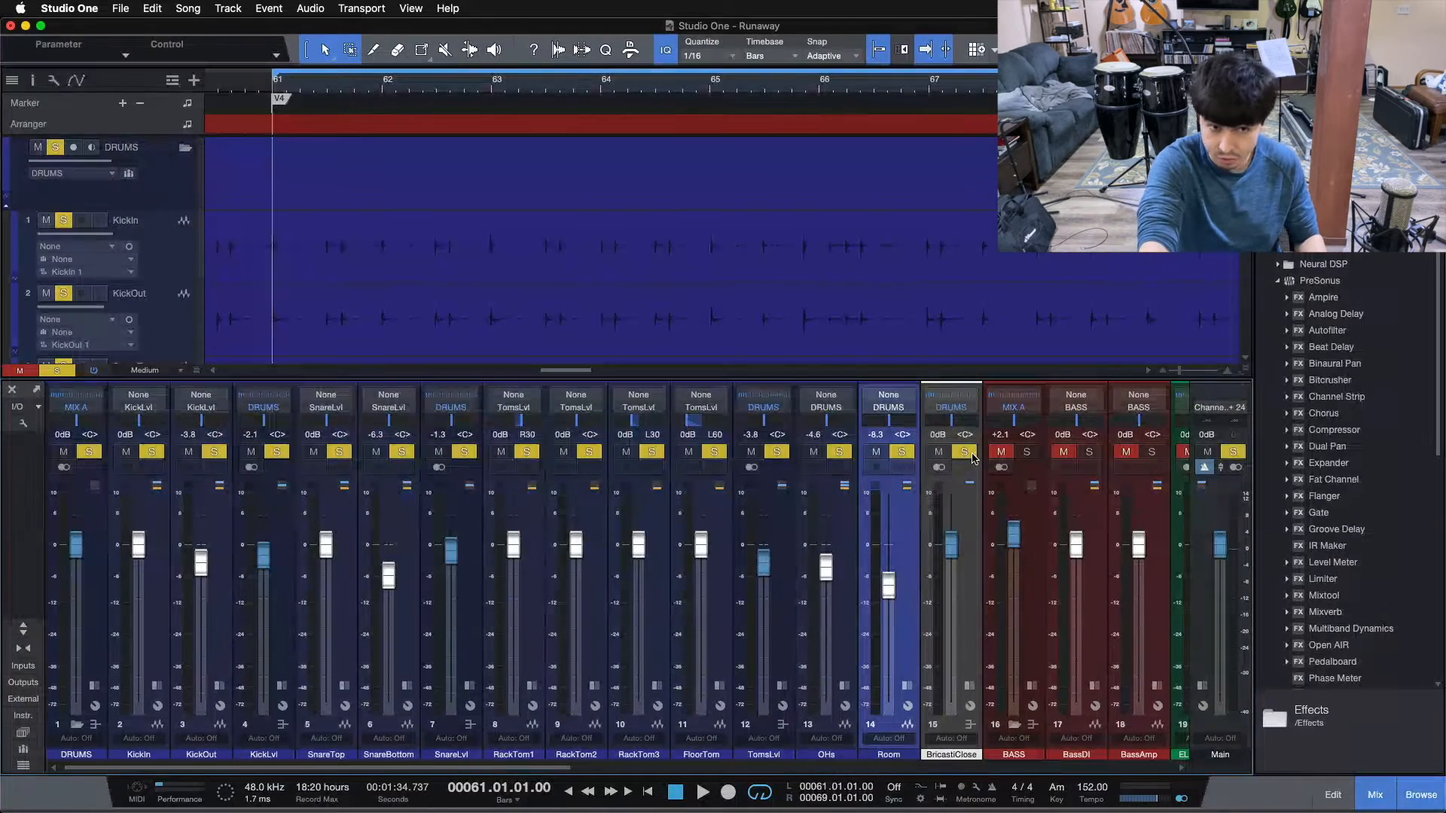
key(space)
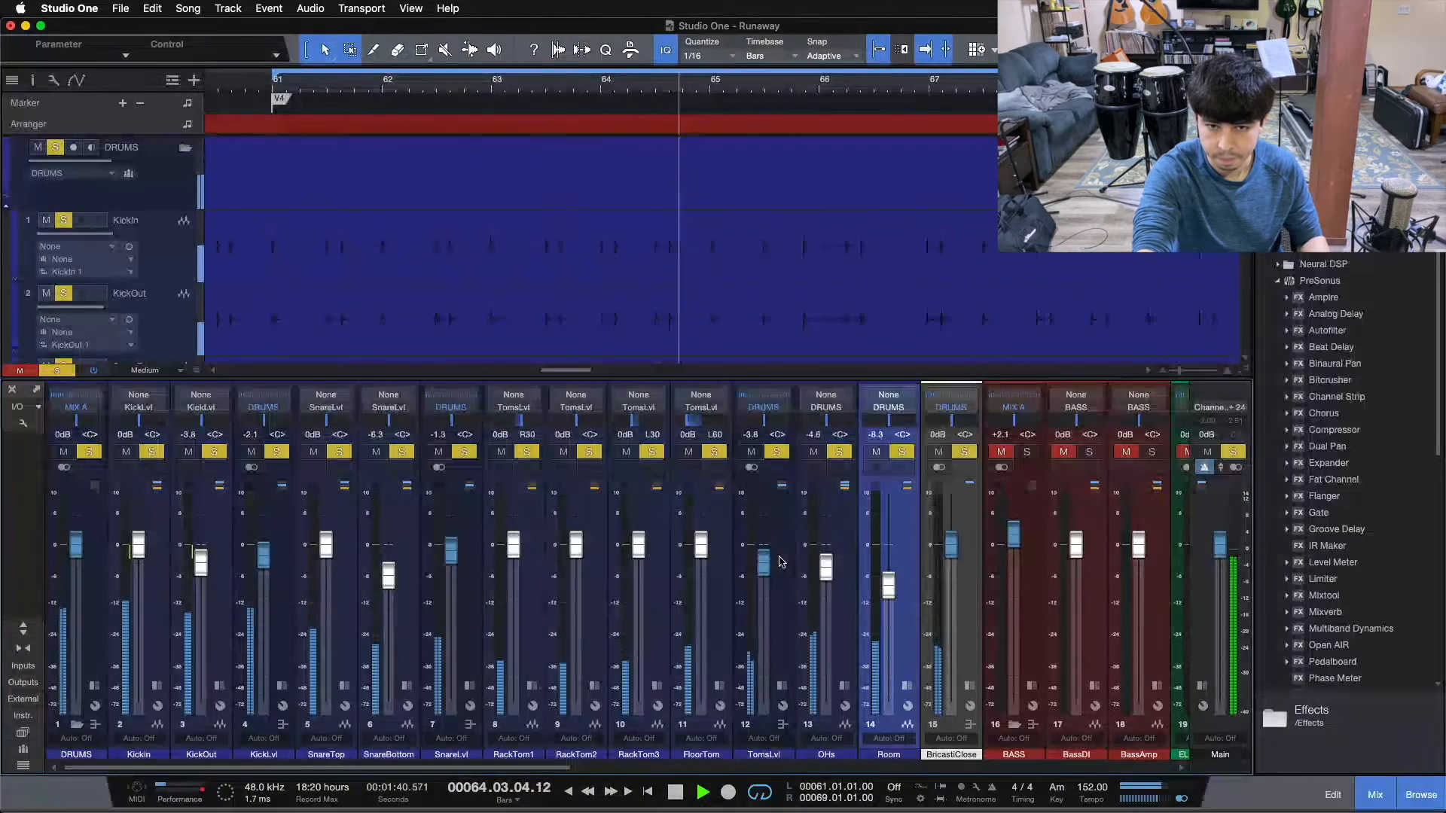
key(space)
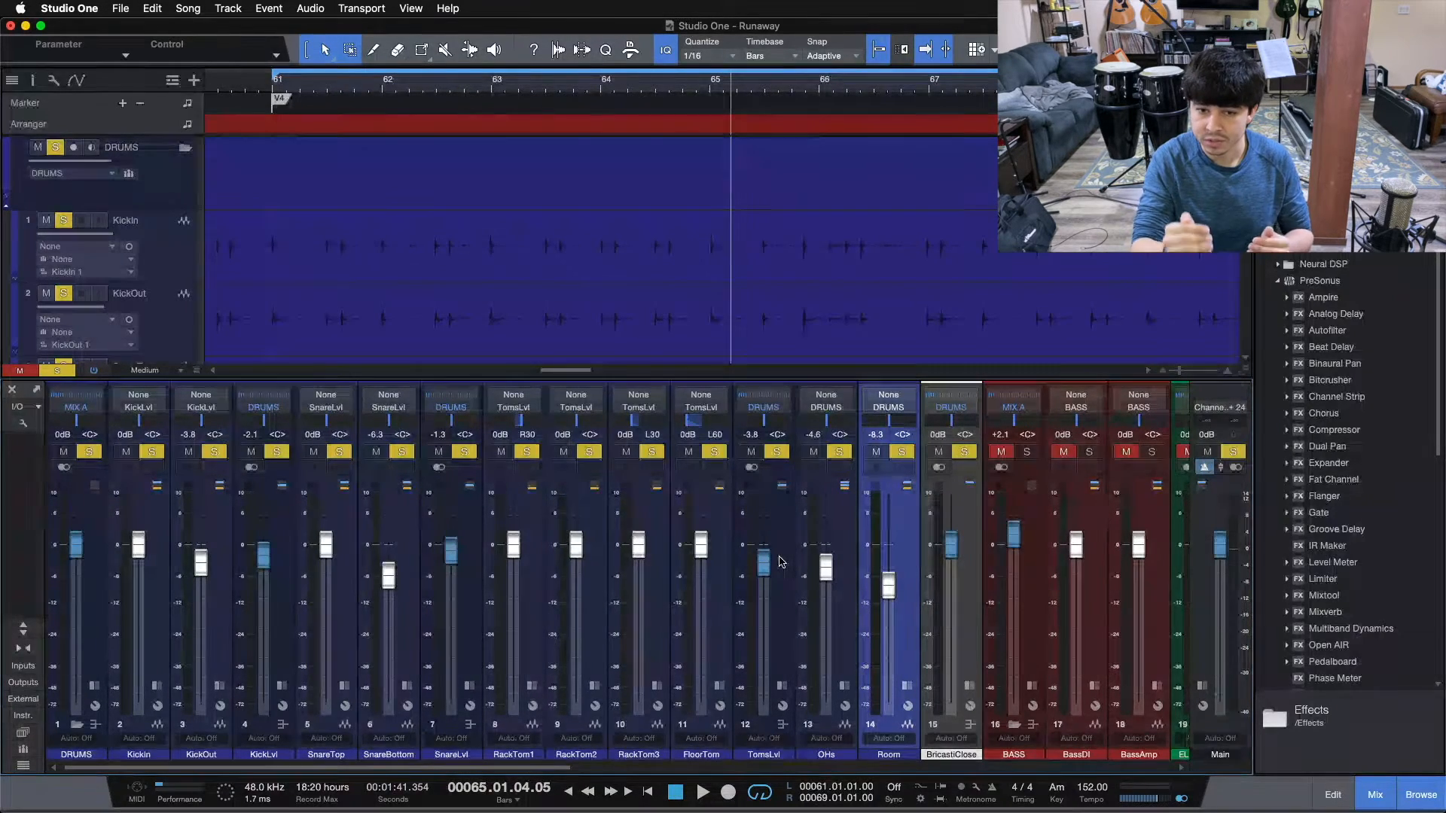
key(shift+s)
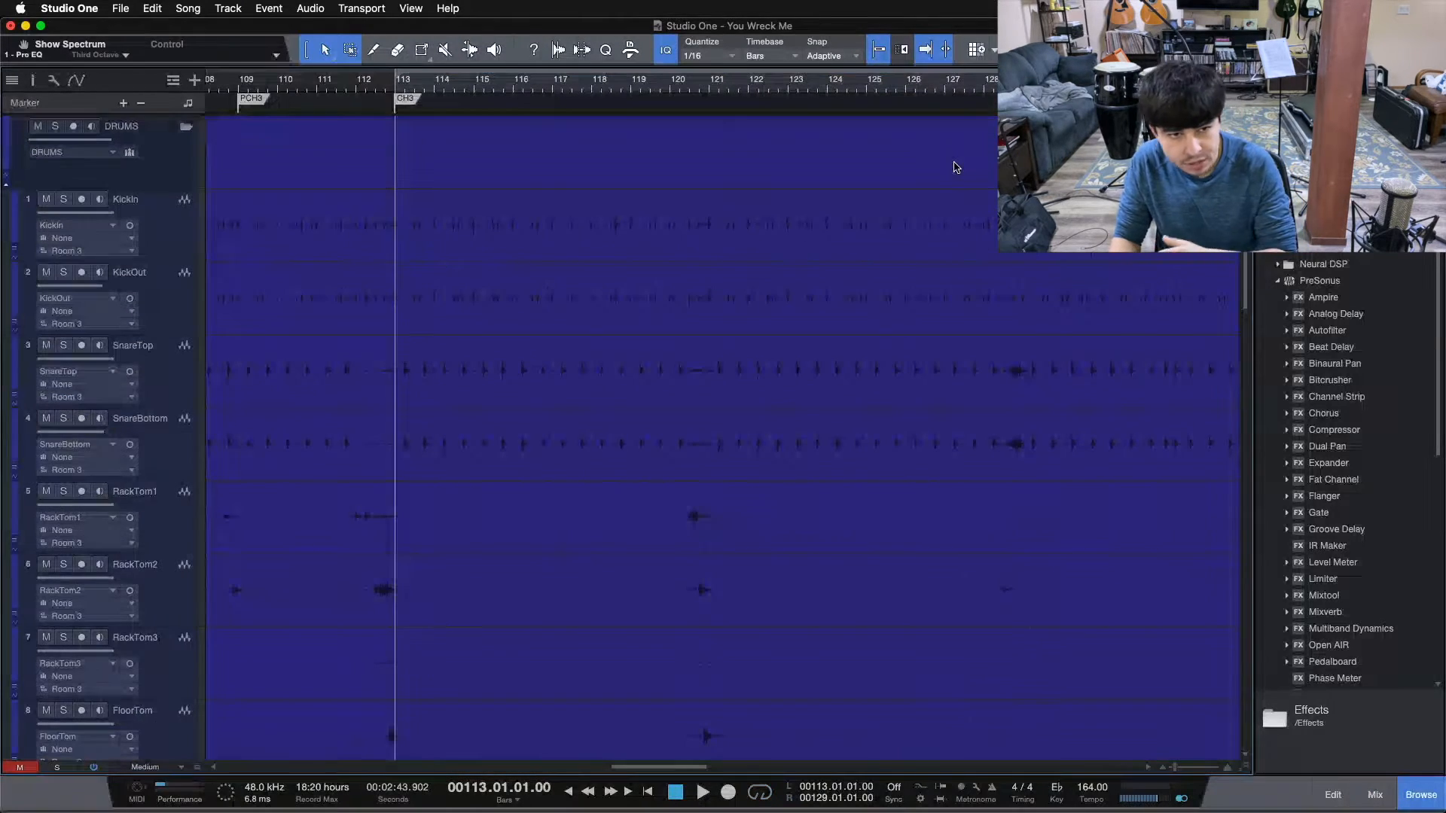
In the You Wreck Me song, look over the drum tracks, show the mixer, solo the KickLvl bus and listen from bar 113.
scroll(433, 340, down, 6)
scroll(433, 342, up, 5)
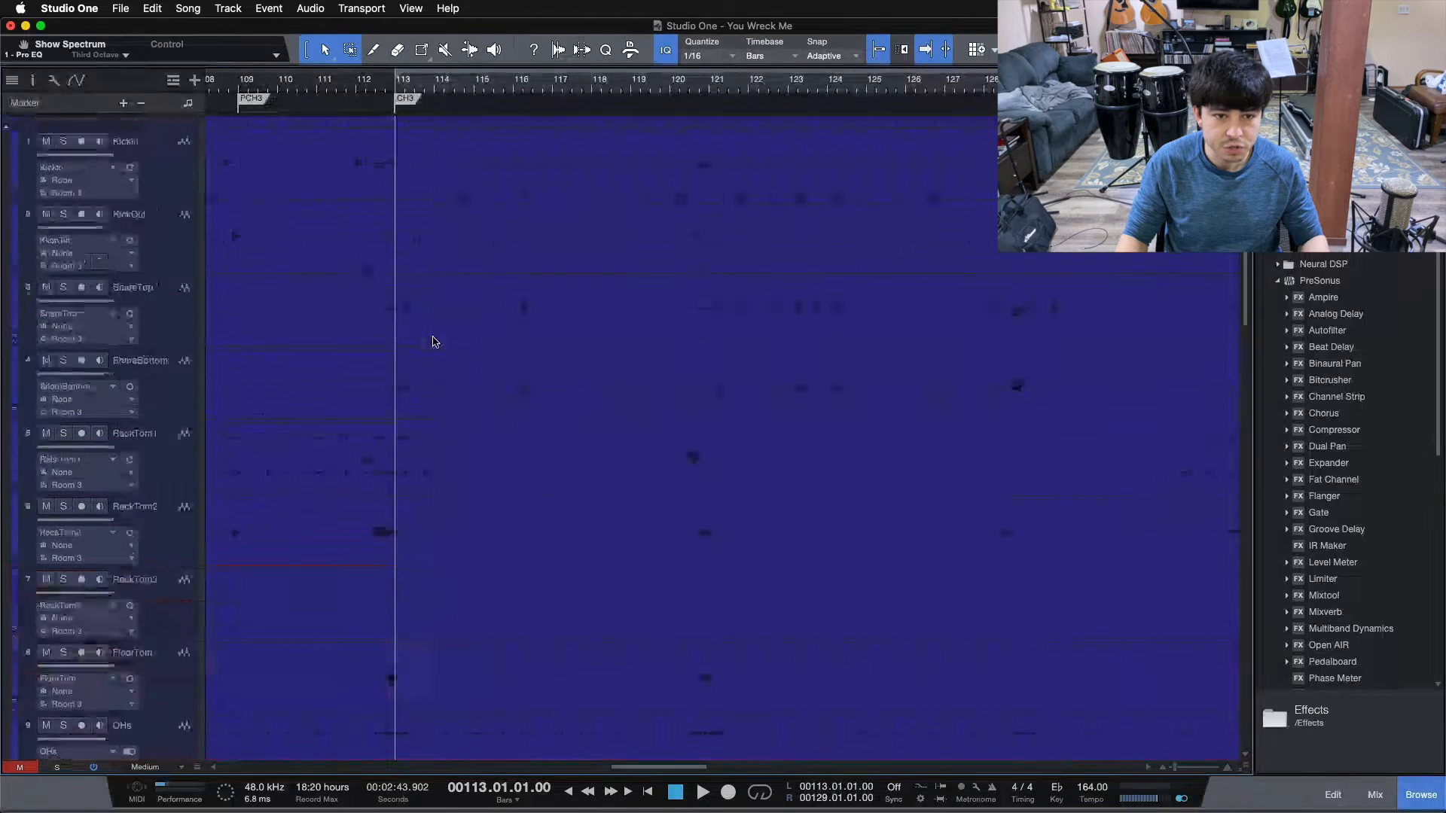
scroll(433, 342, up, 1)
scroll(452, 344, down, 3)
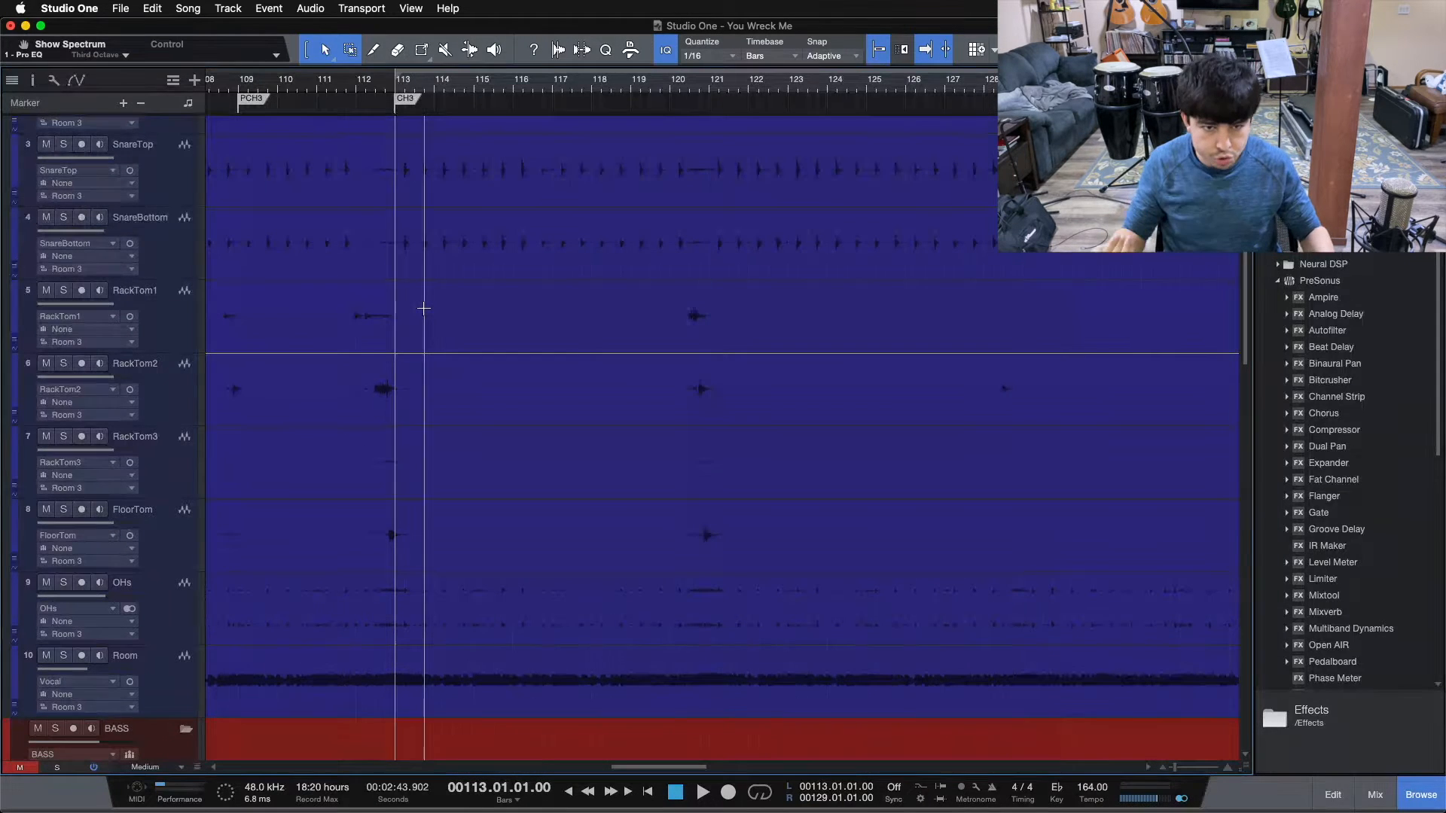
scroll(661, 442, up, 3)
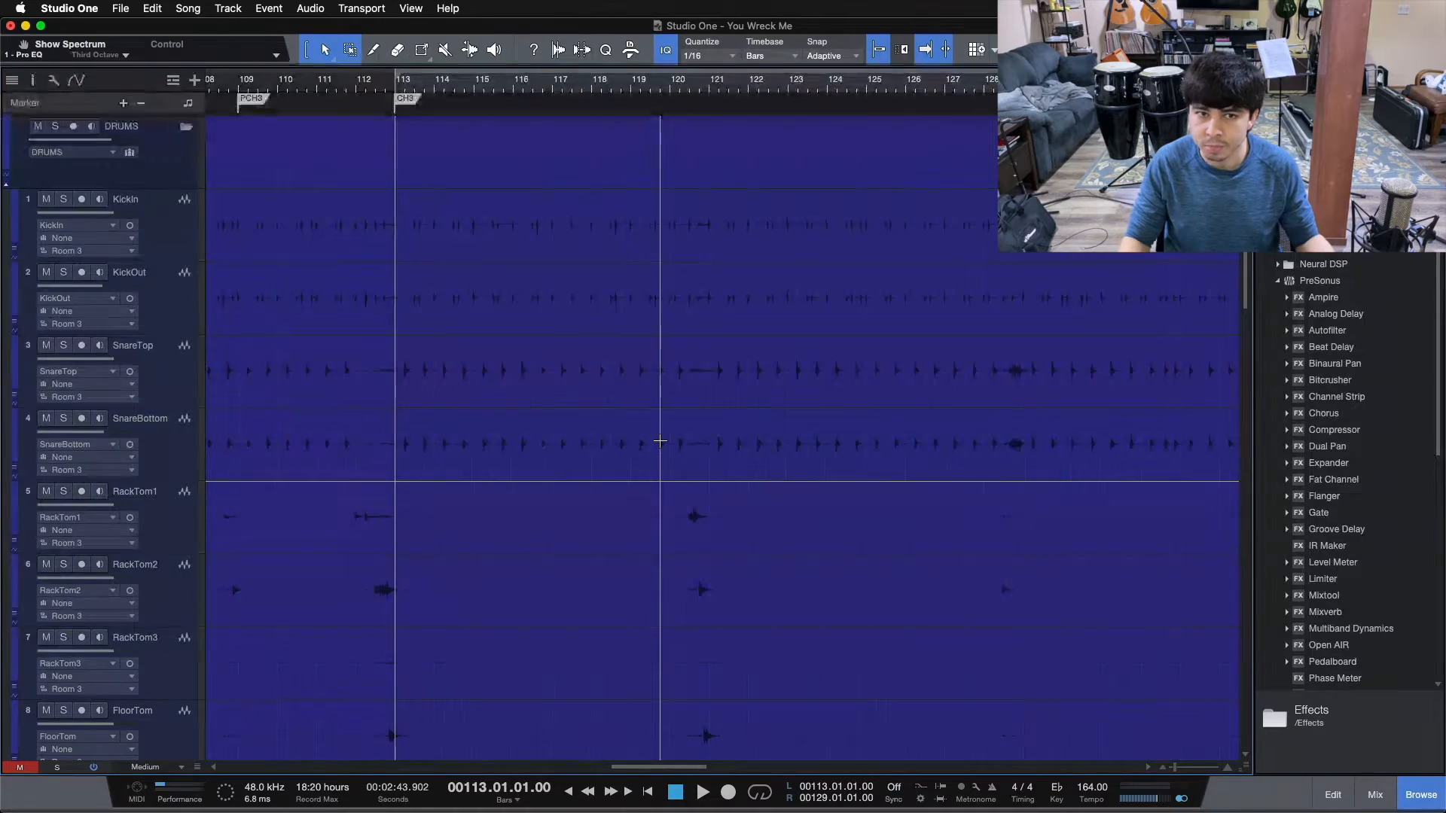
key(F3)
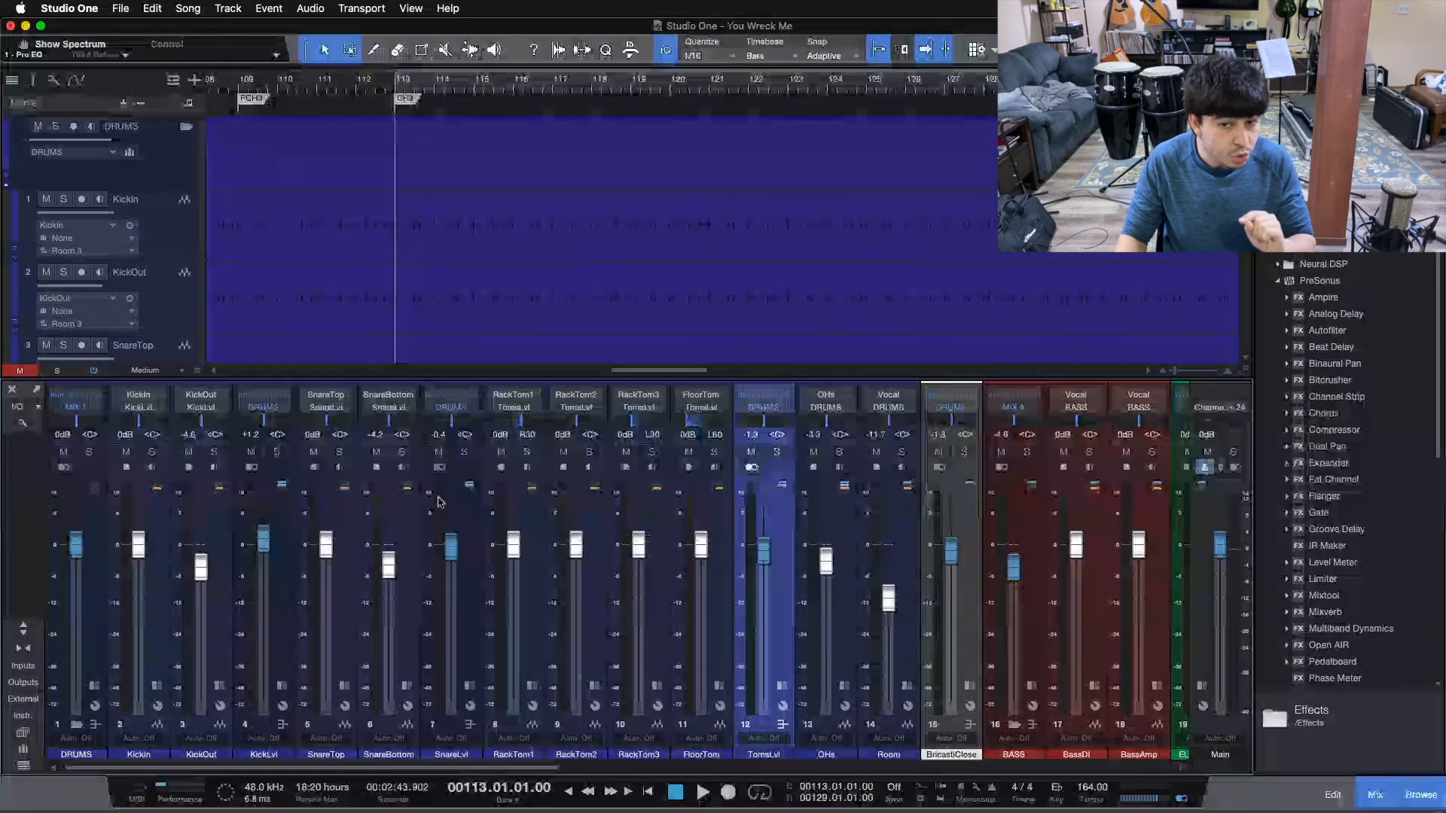
click(278, 452)
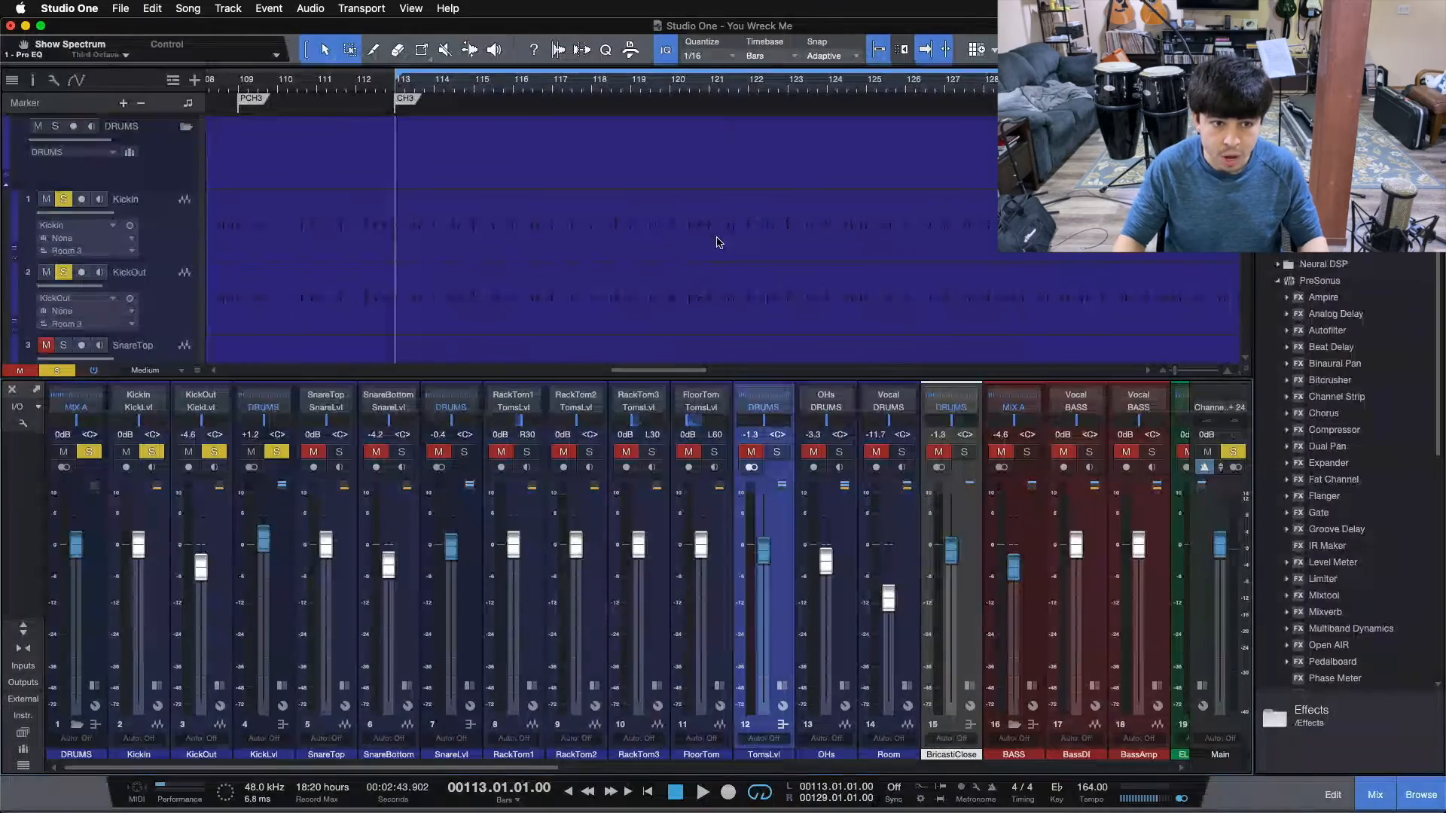
key(space)
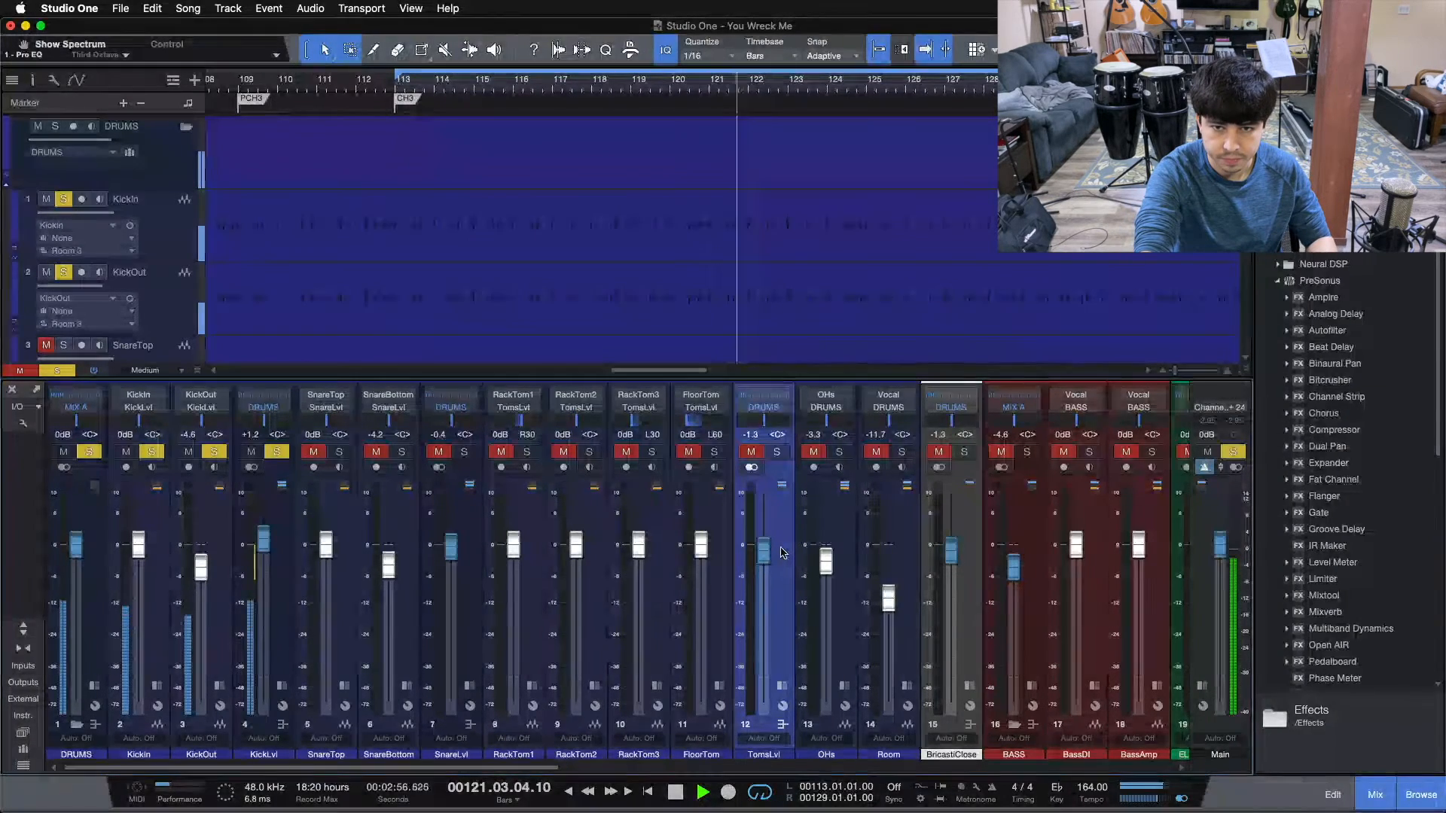
key(space)
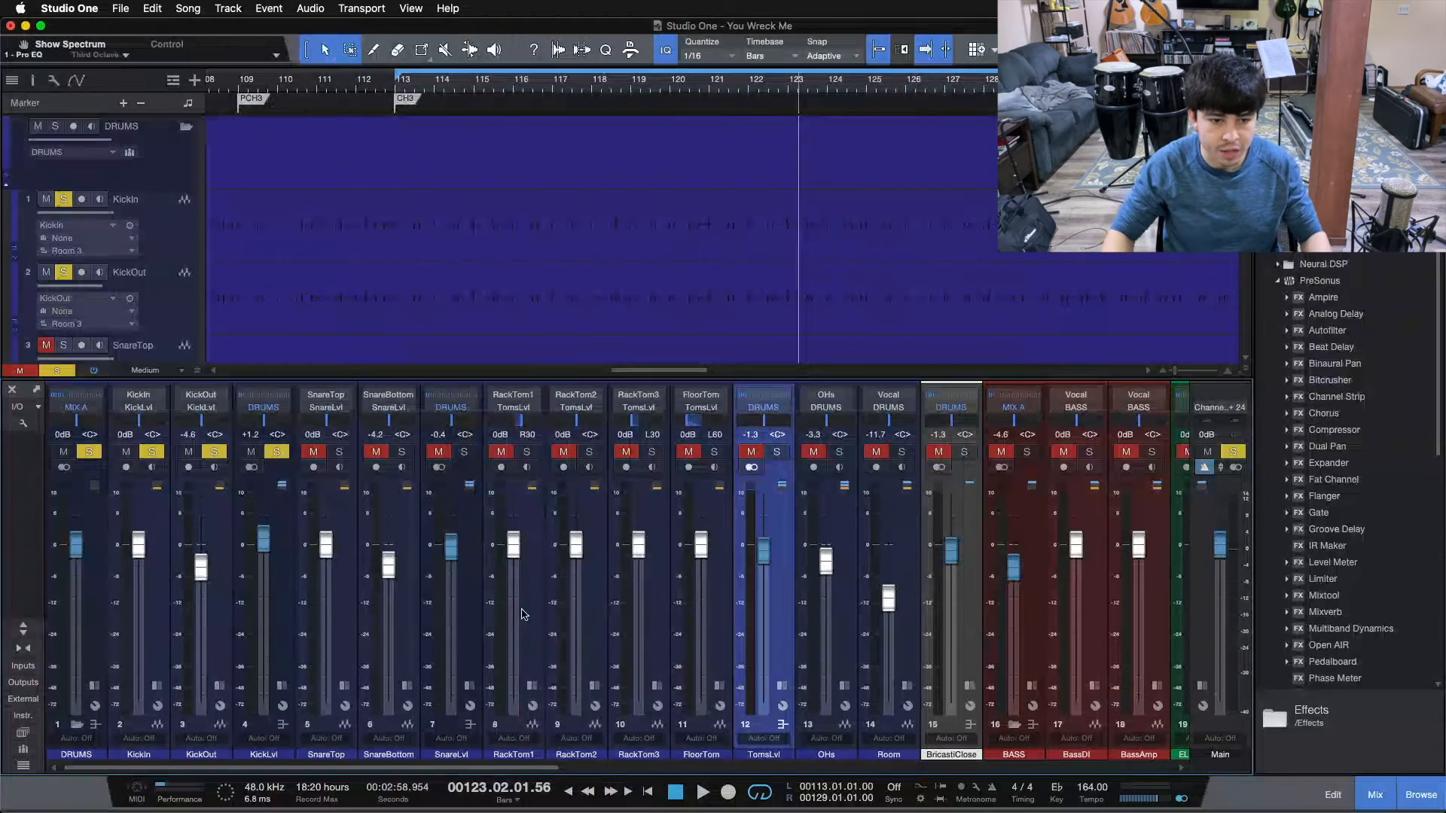
Examine the Pro EQ curve on the KickLvl bus, then close the plug-in and collapse the channel.
click(281, 685)
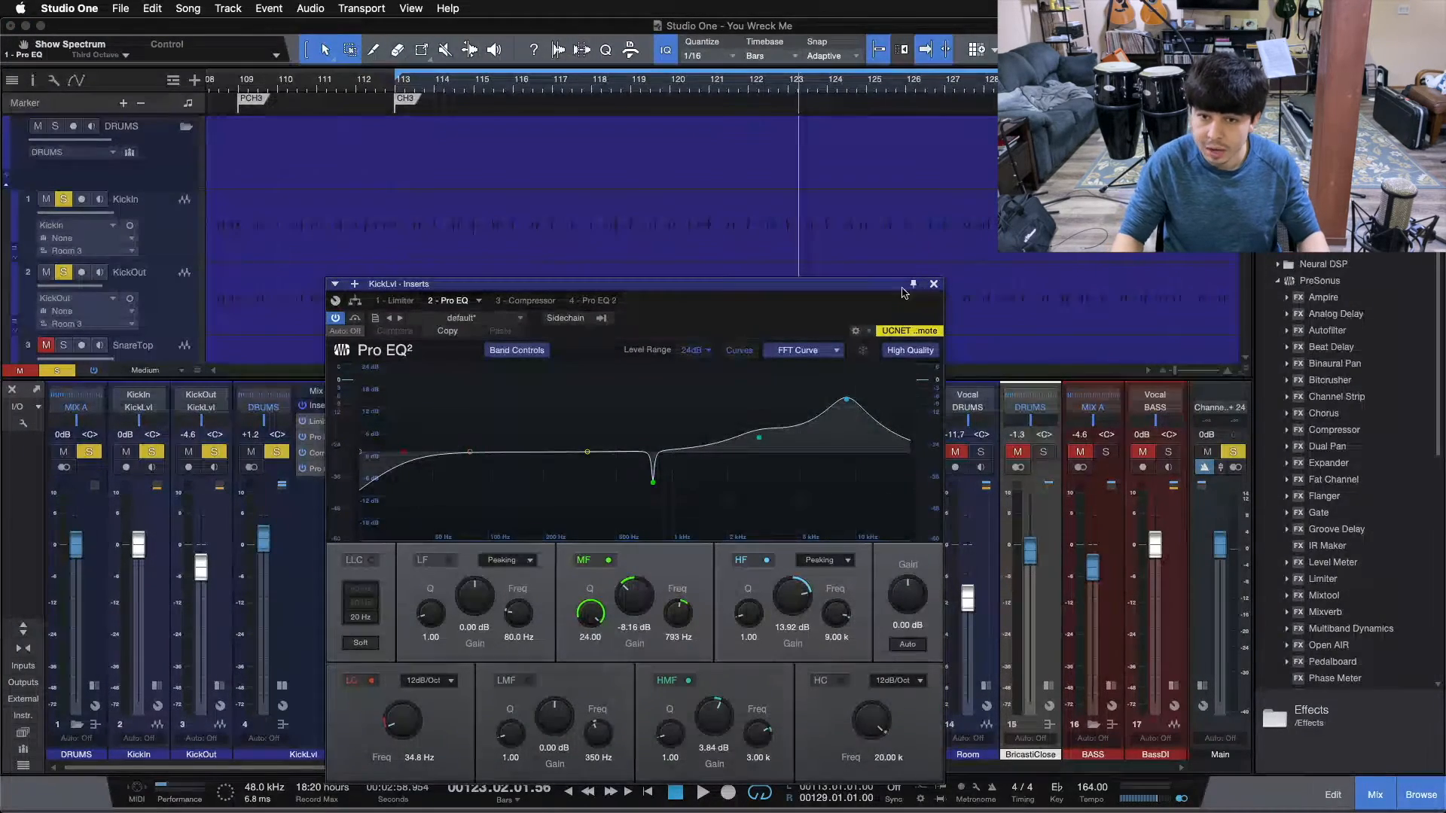
click(934, 284)
click(280, 685)
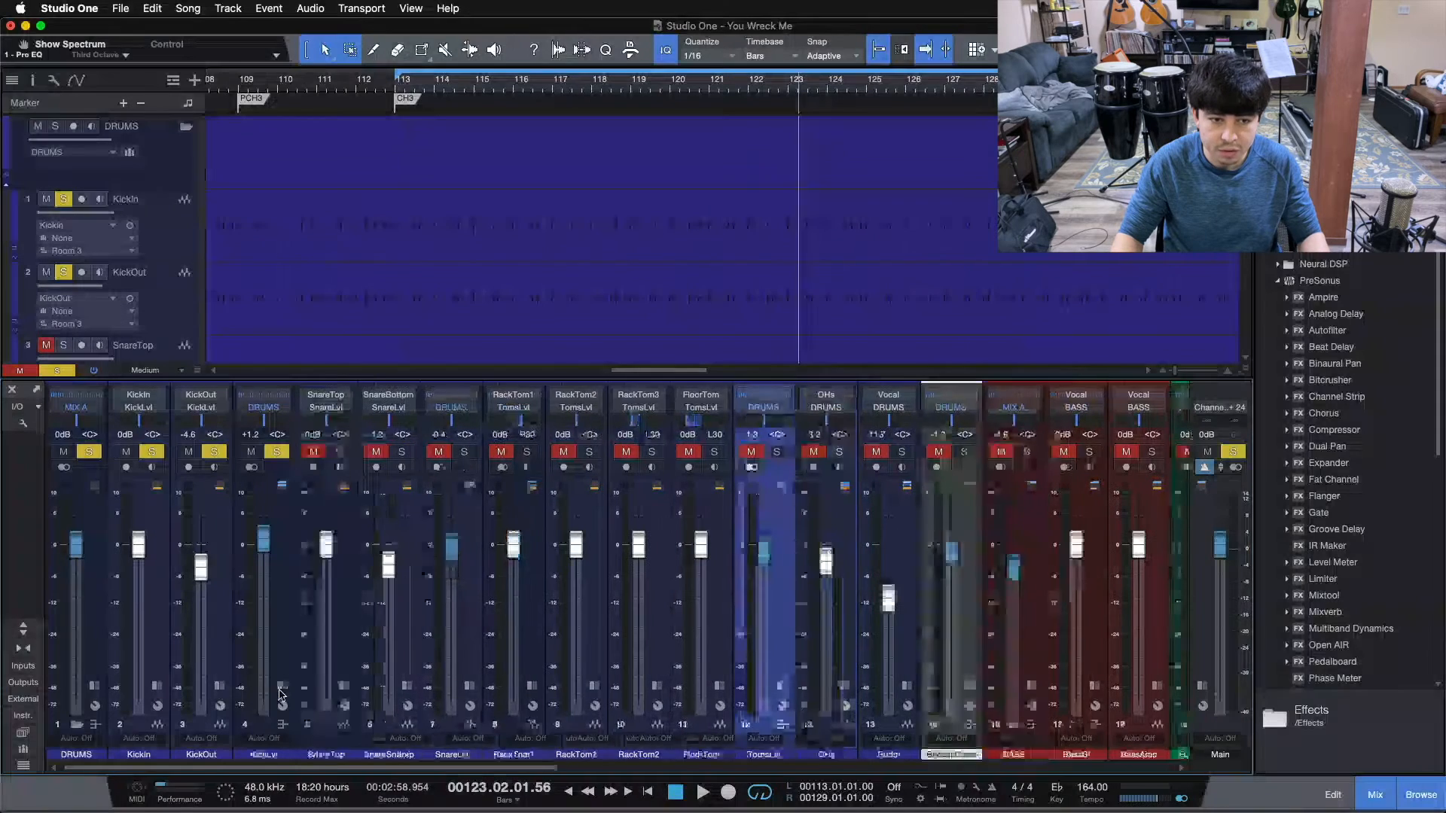
Solo only the SnareLvl bus, play from bar 113 and view the snare tracks in the arrangement.
click(277, 453)
click(466, 453)
key(space)
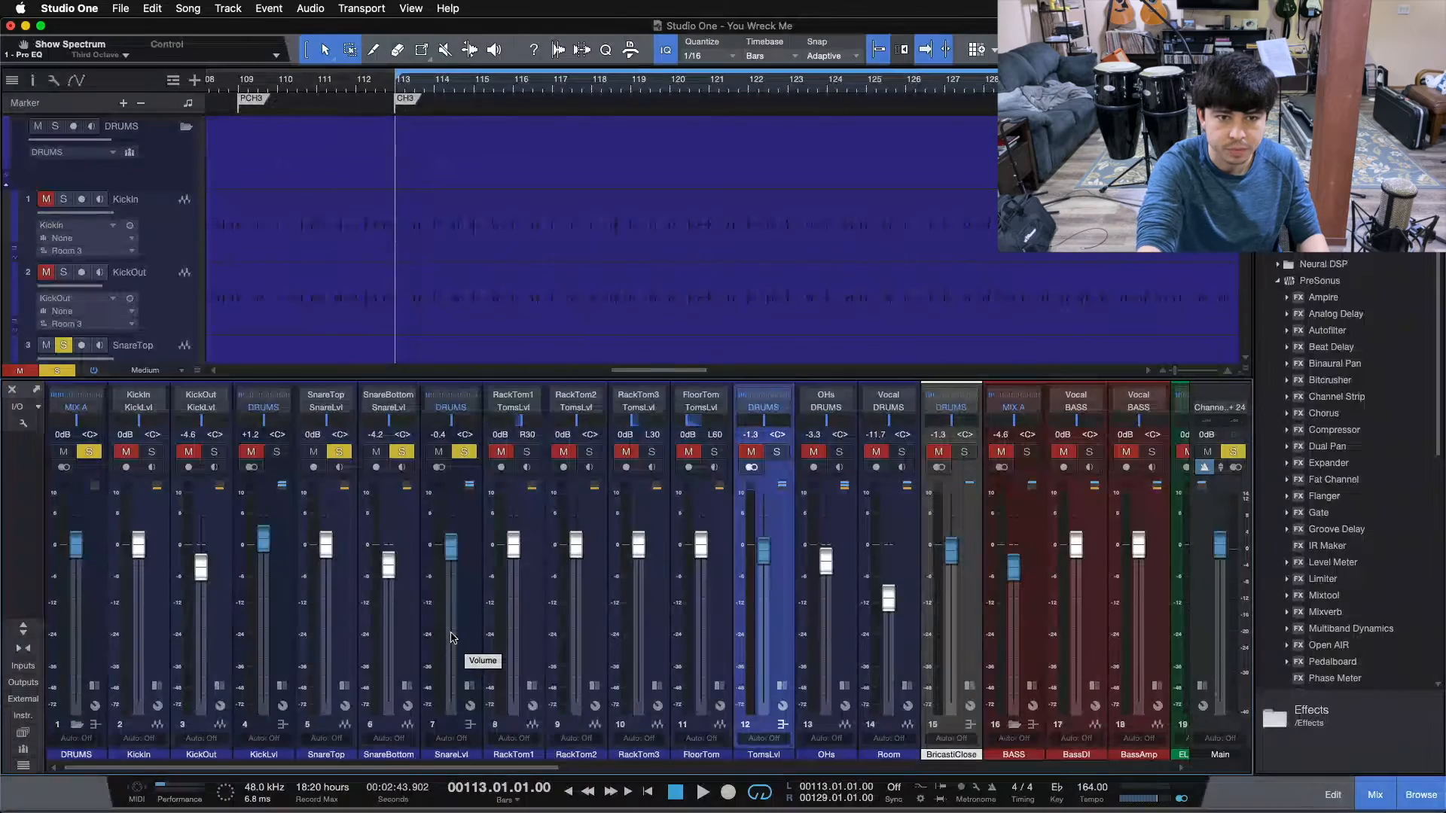
key(space)
scroll(796, 218, down, 5)
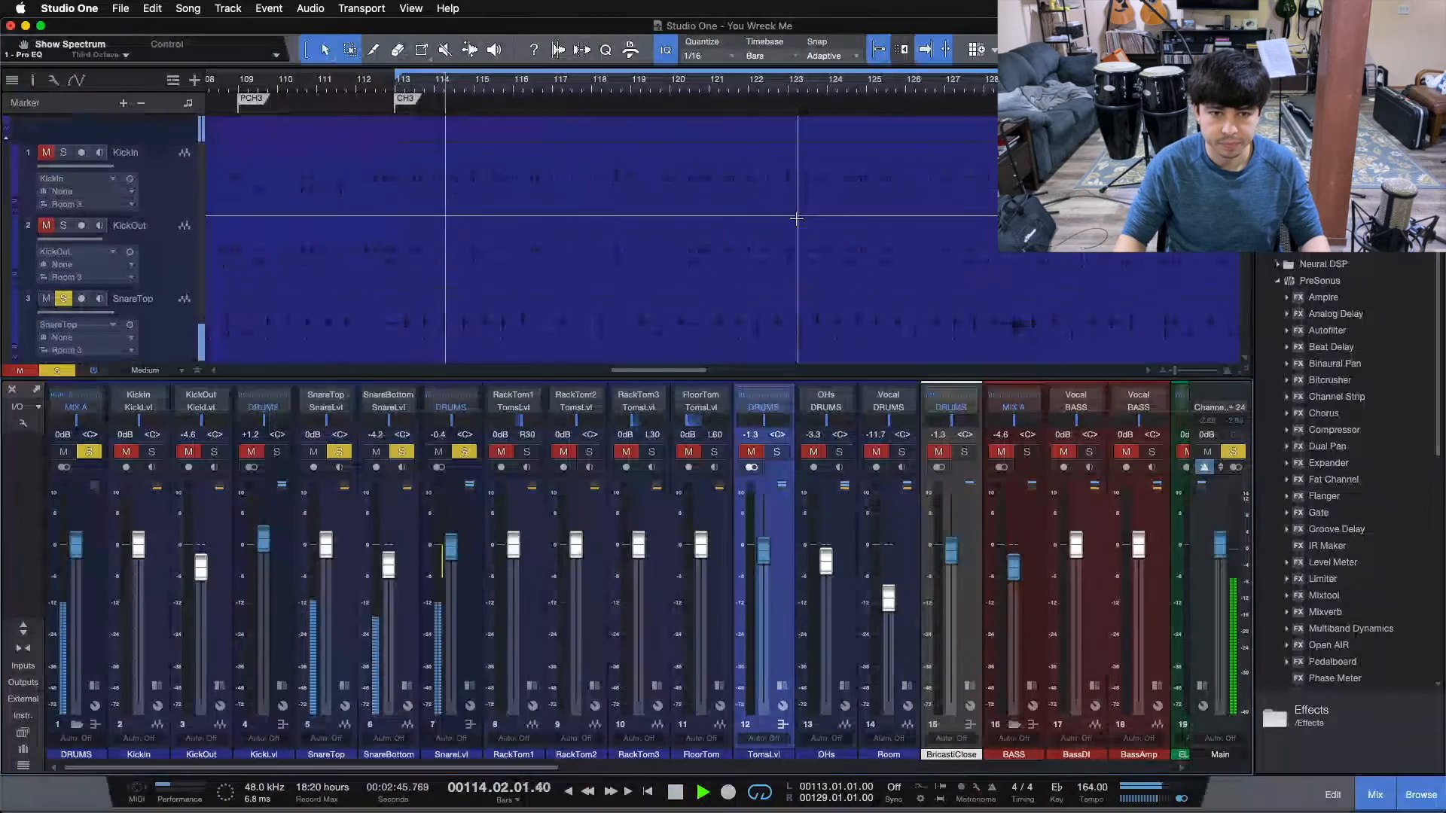
Examine the Pro EQ on the SnareLvl bus during playback, then stop, close the plug-in and collapse the channel.
click(470, 686)
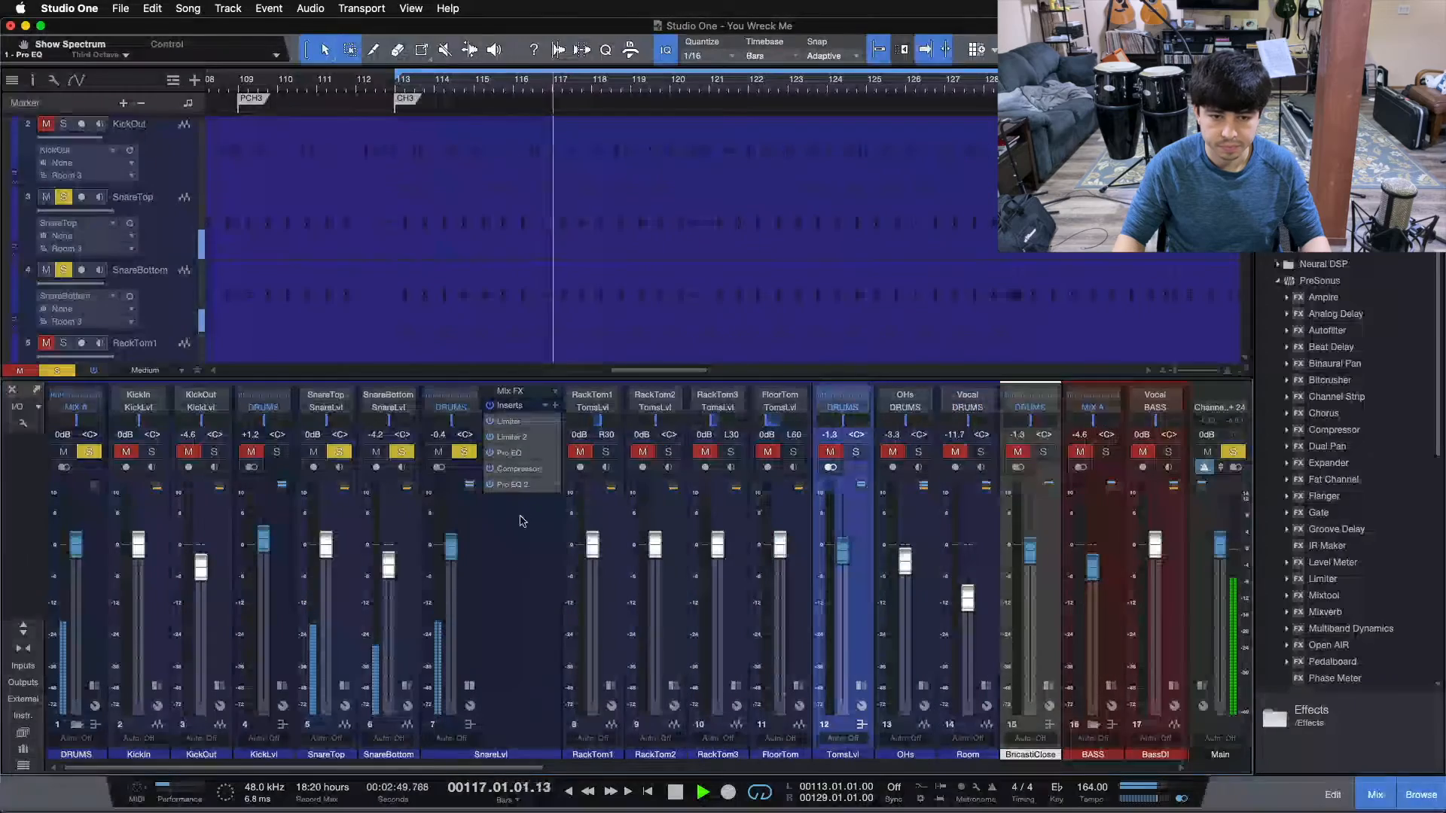
click(518, 454)
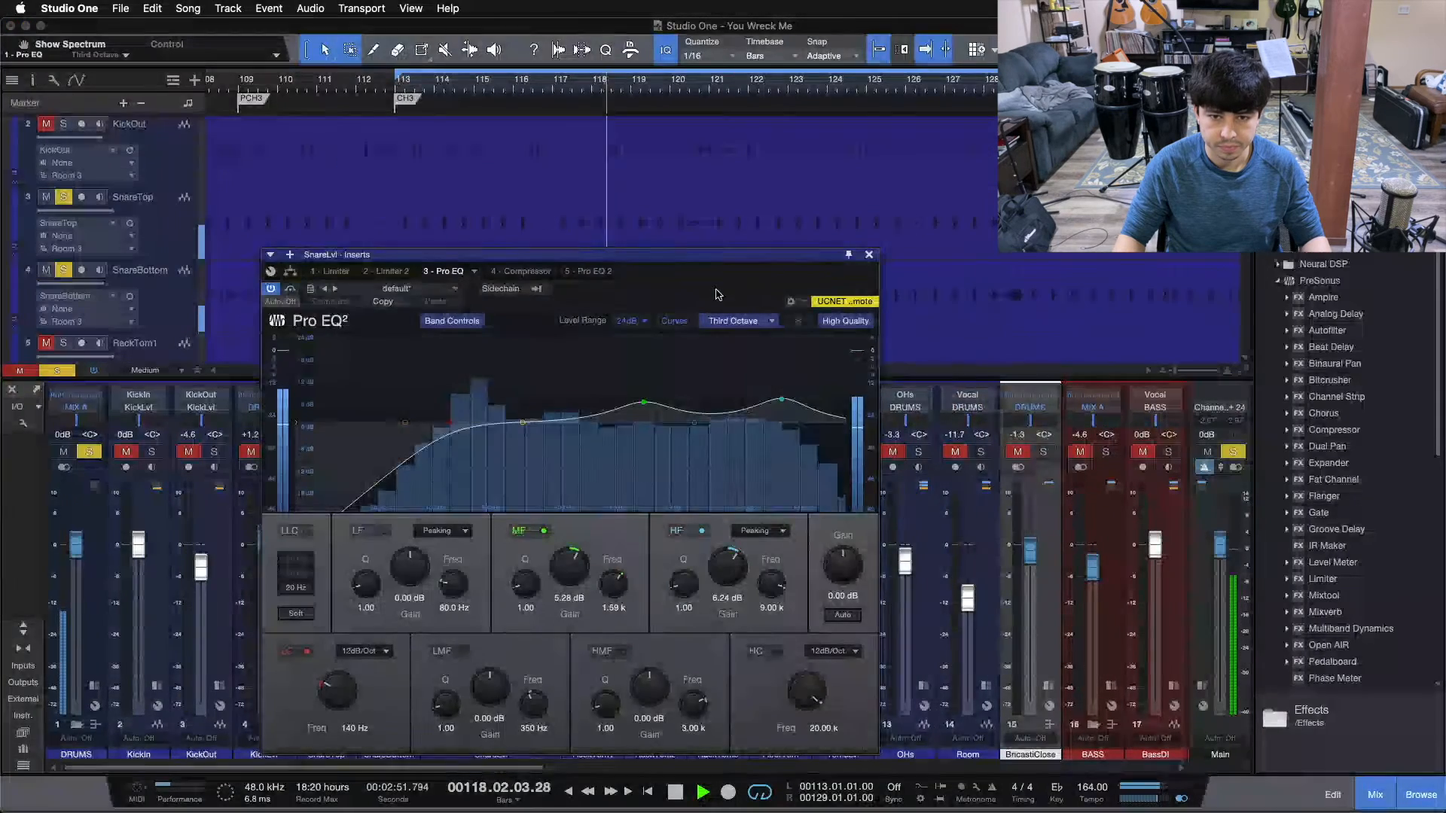
drag(572, 242, 778, 252)
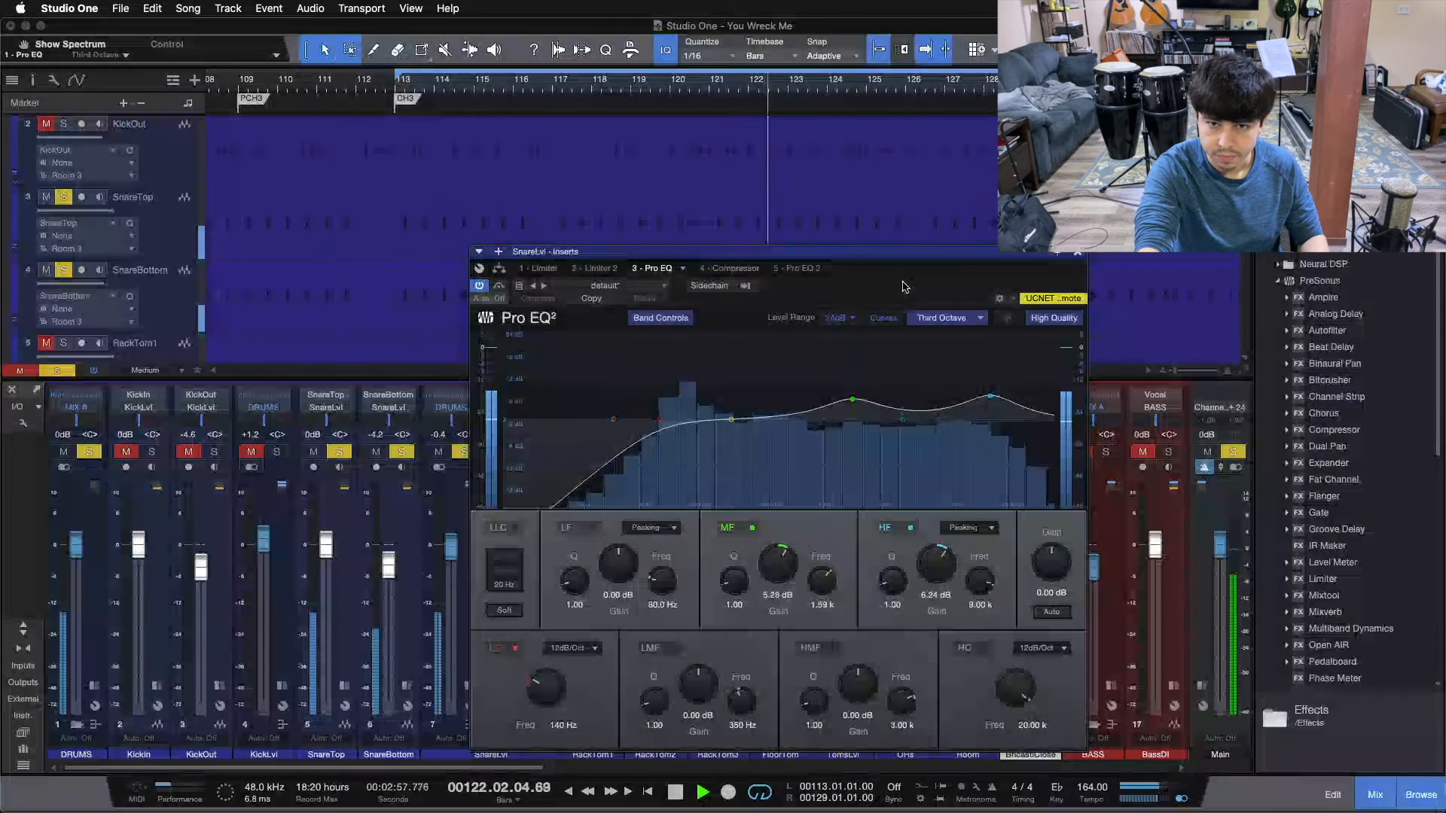
key(space)
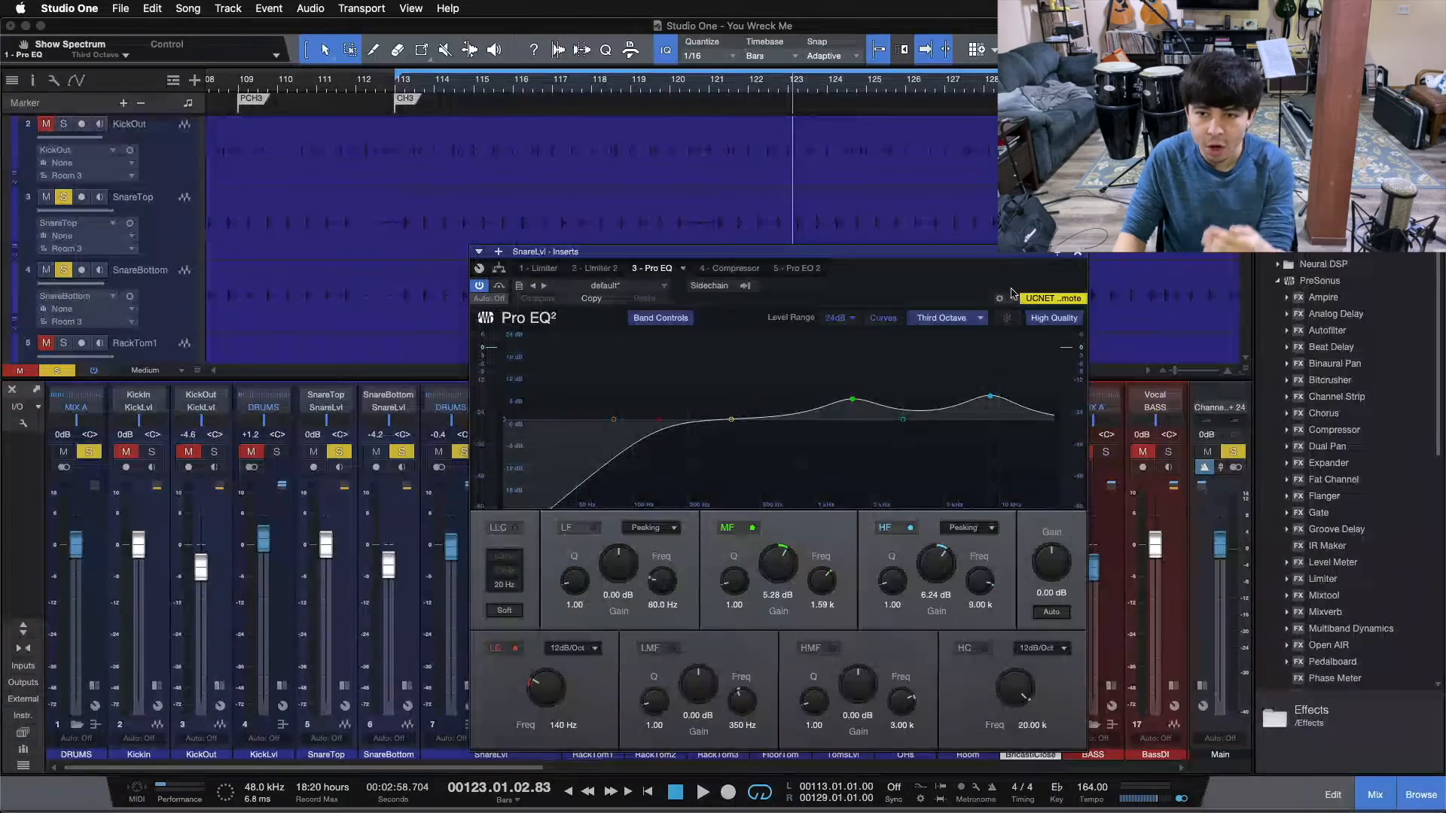
click(1078, 253)
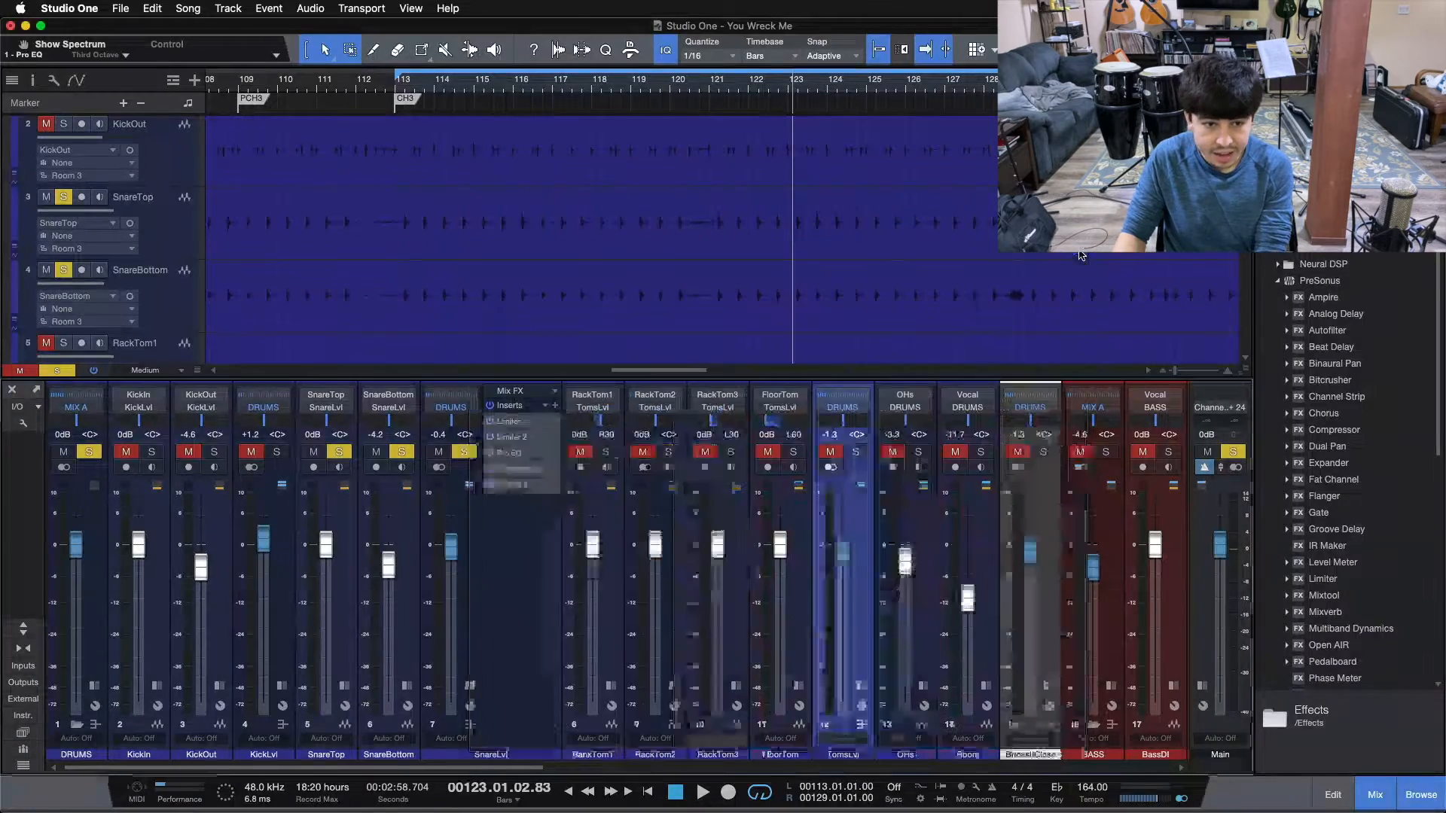
click(468, 687)
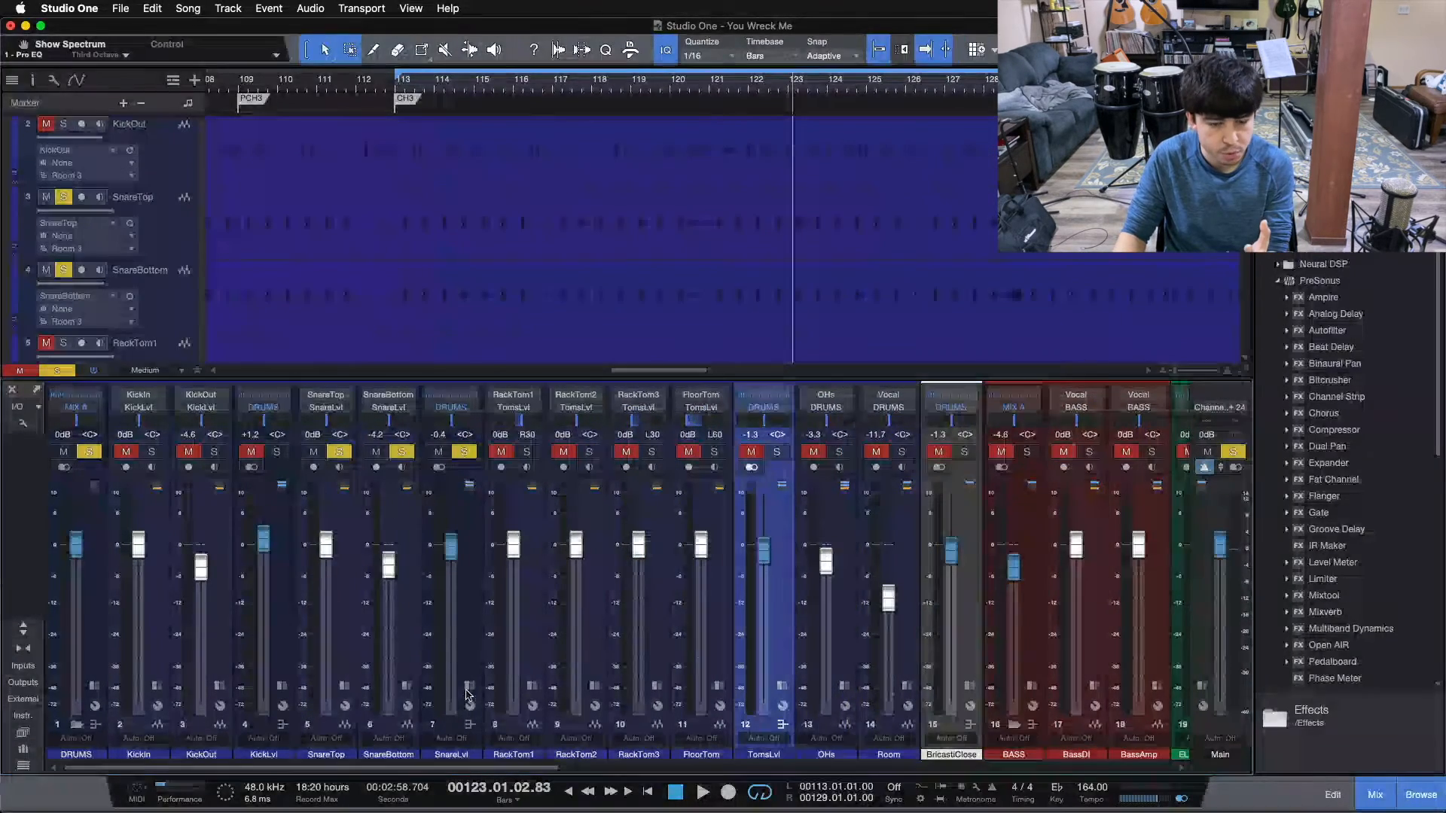
click(467, 537)
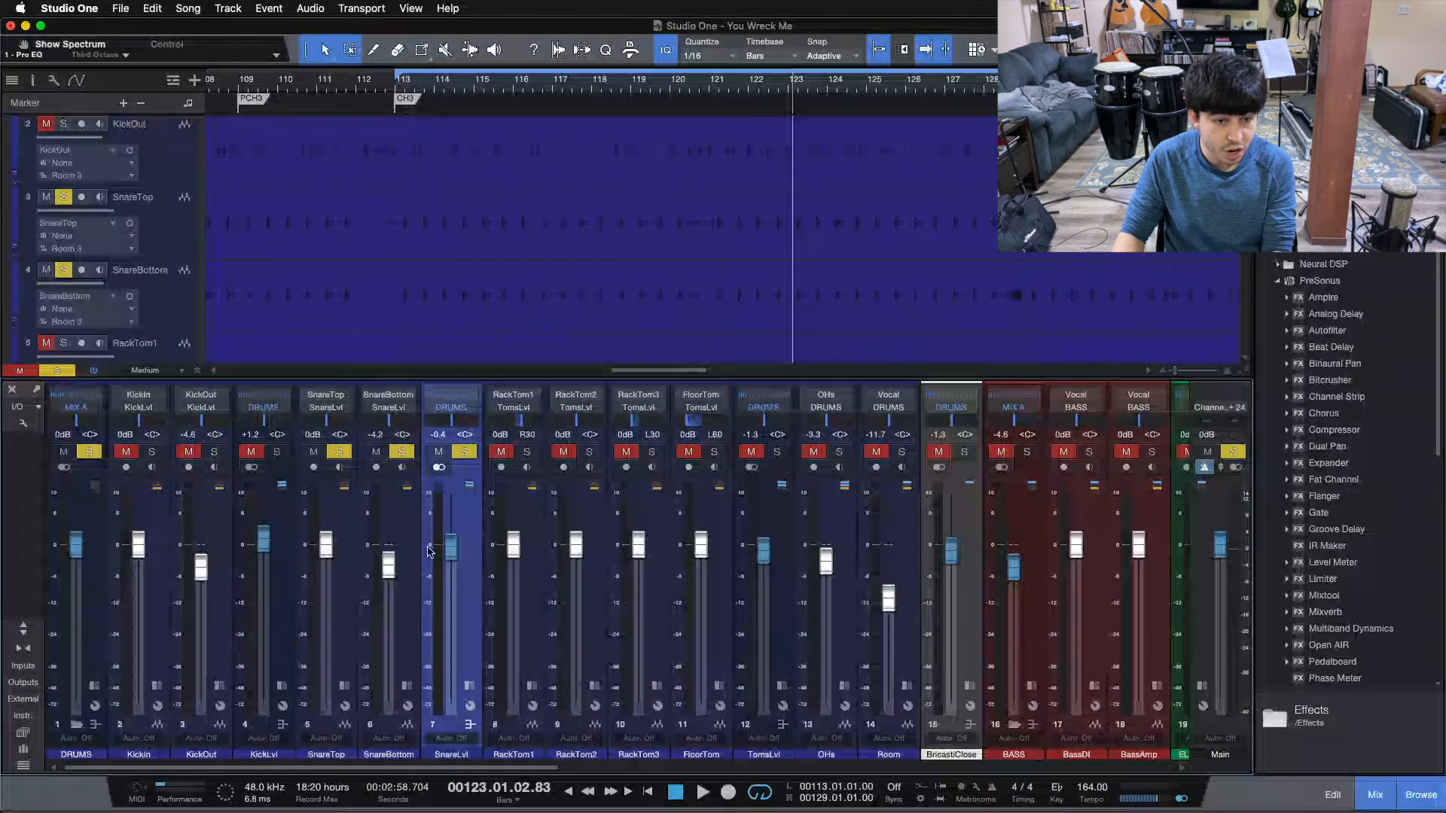
Add the KickLvl bus to the soloed snare and listen to both from bar 113.
click(277, 454)
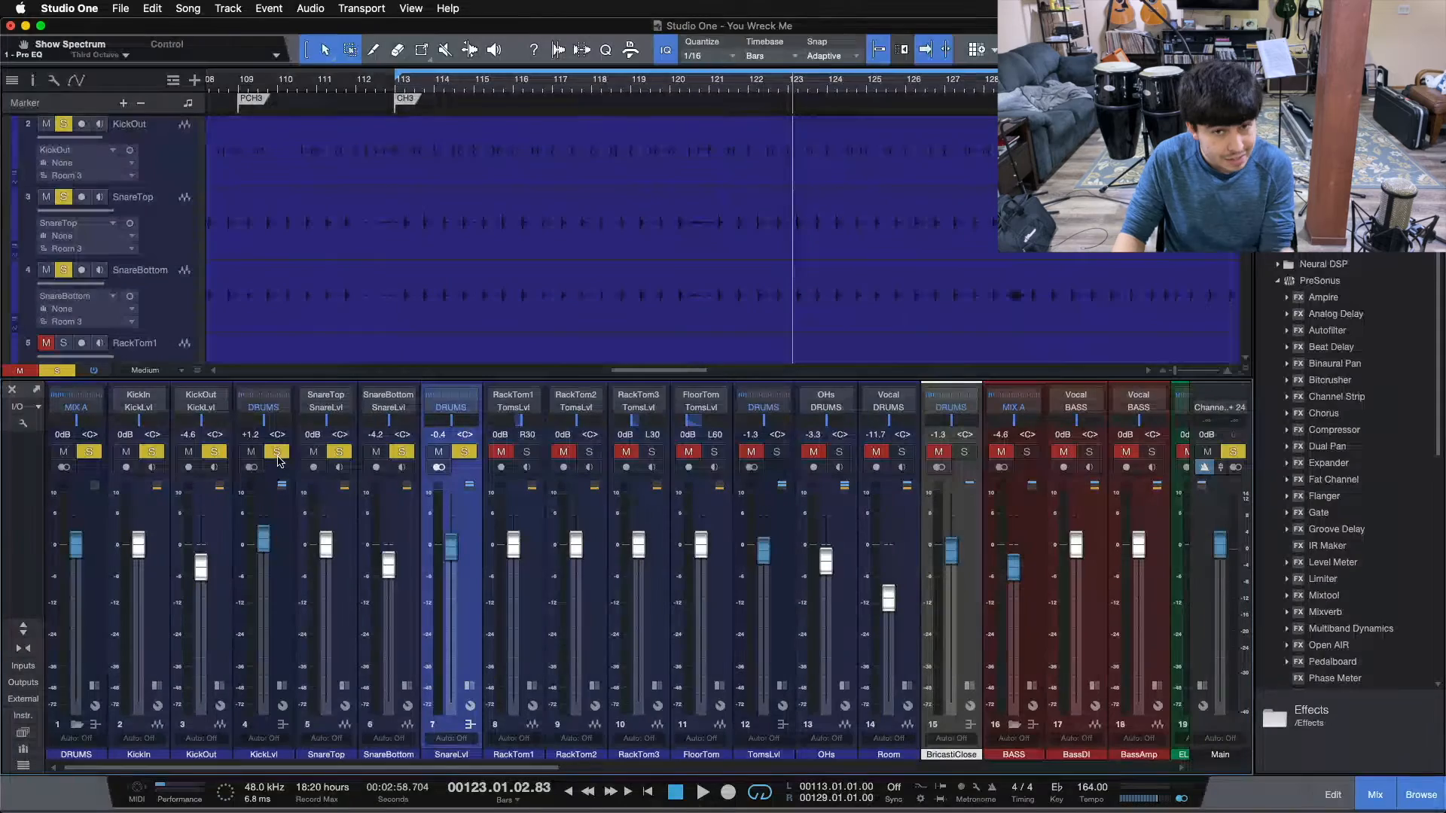
key(space)
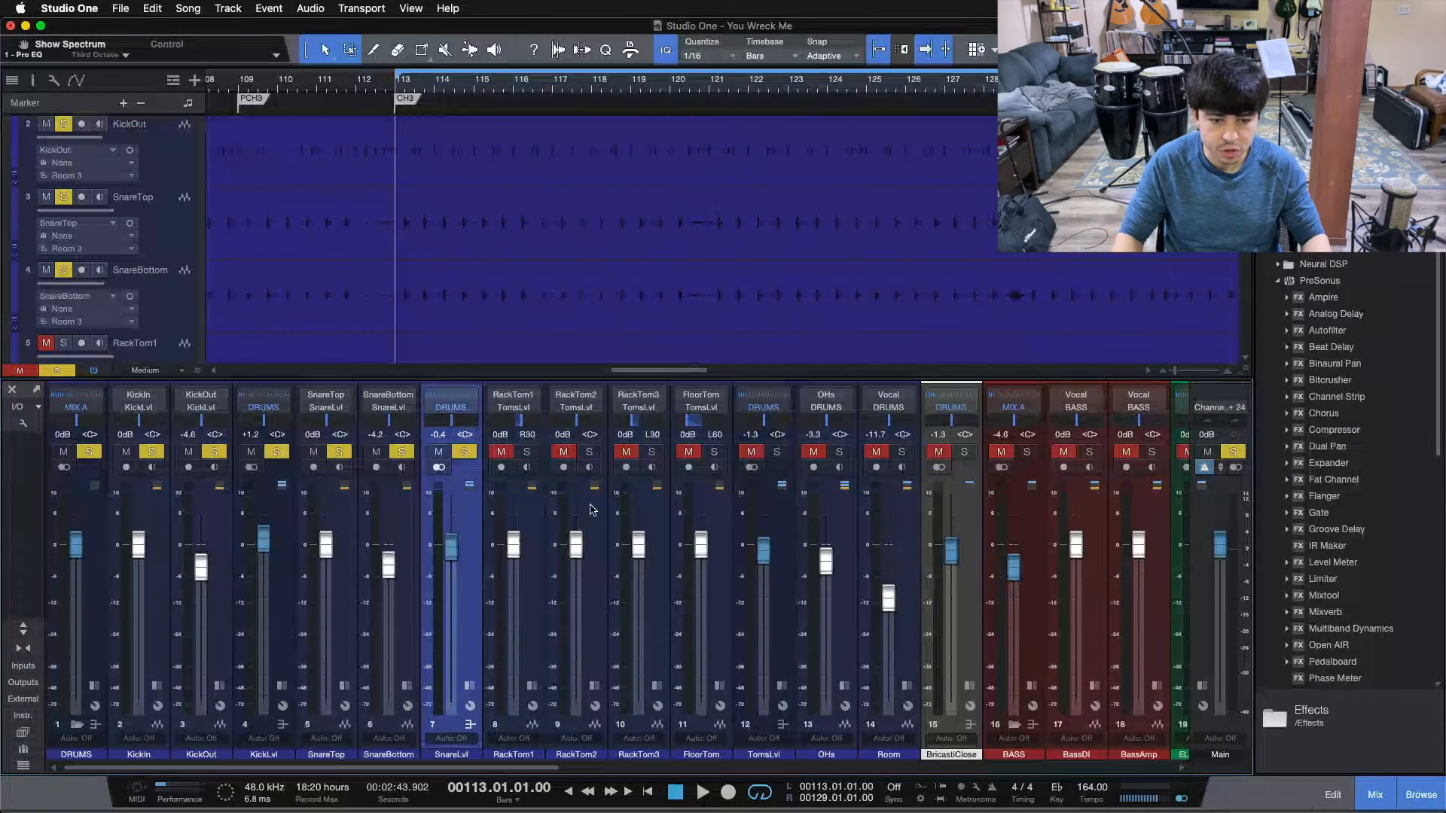
key(space)
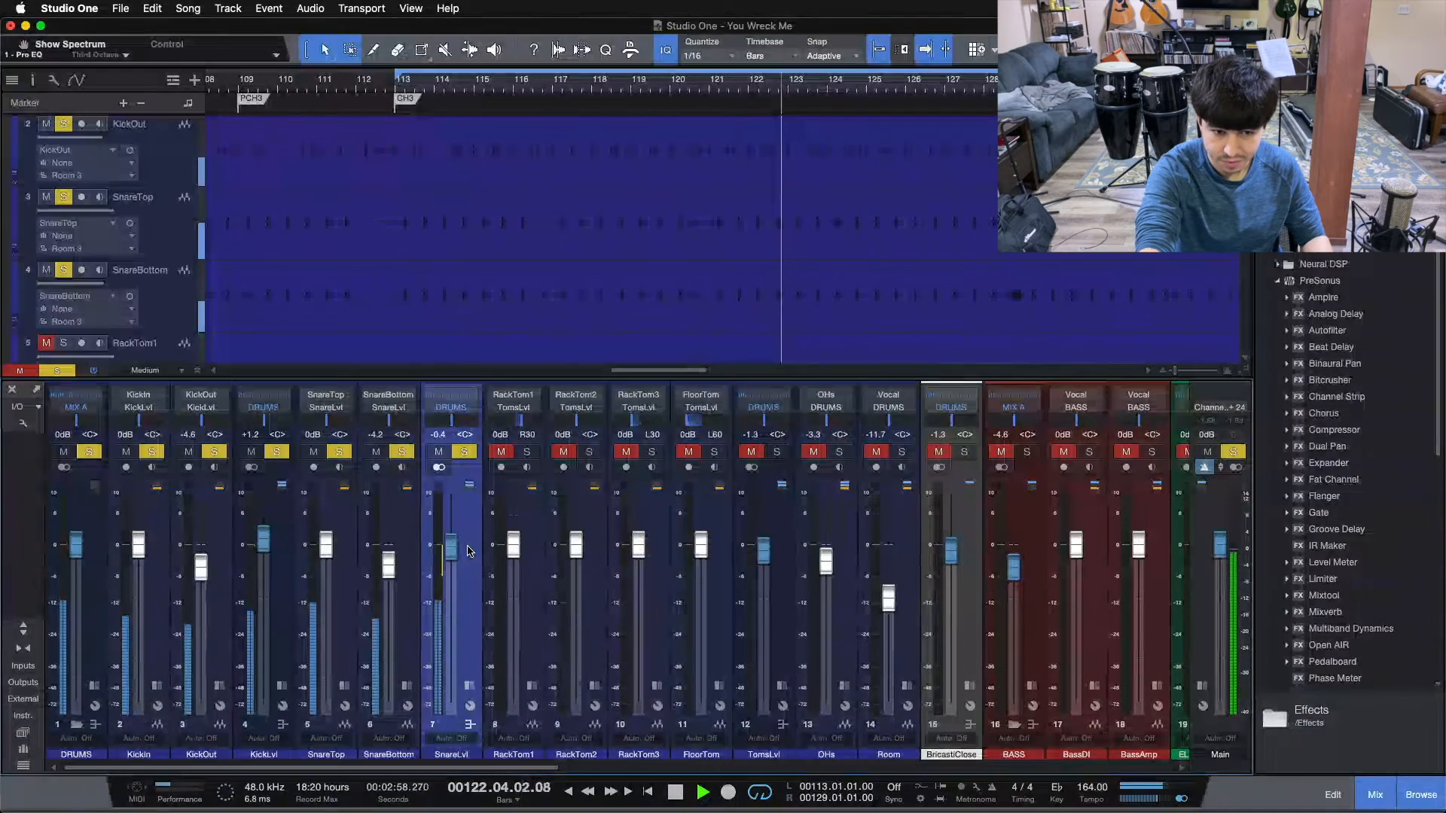
key(space)
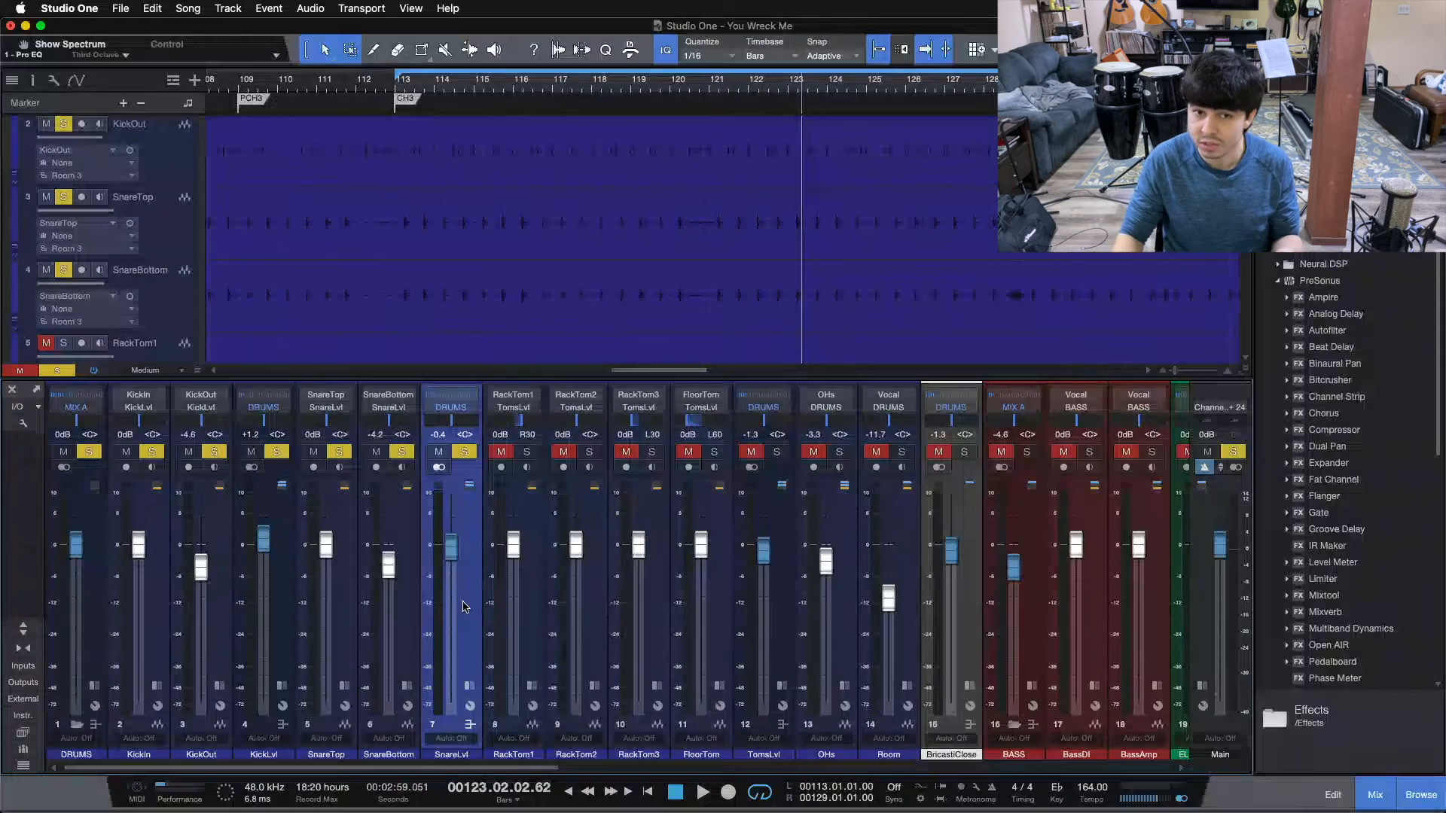
Add the TomsLvl bus and the OHs channel to the soloed kick and snare and listen from bar 113.
scroll(746, 267, down, 3)
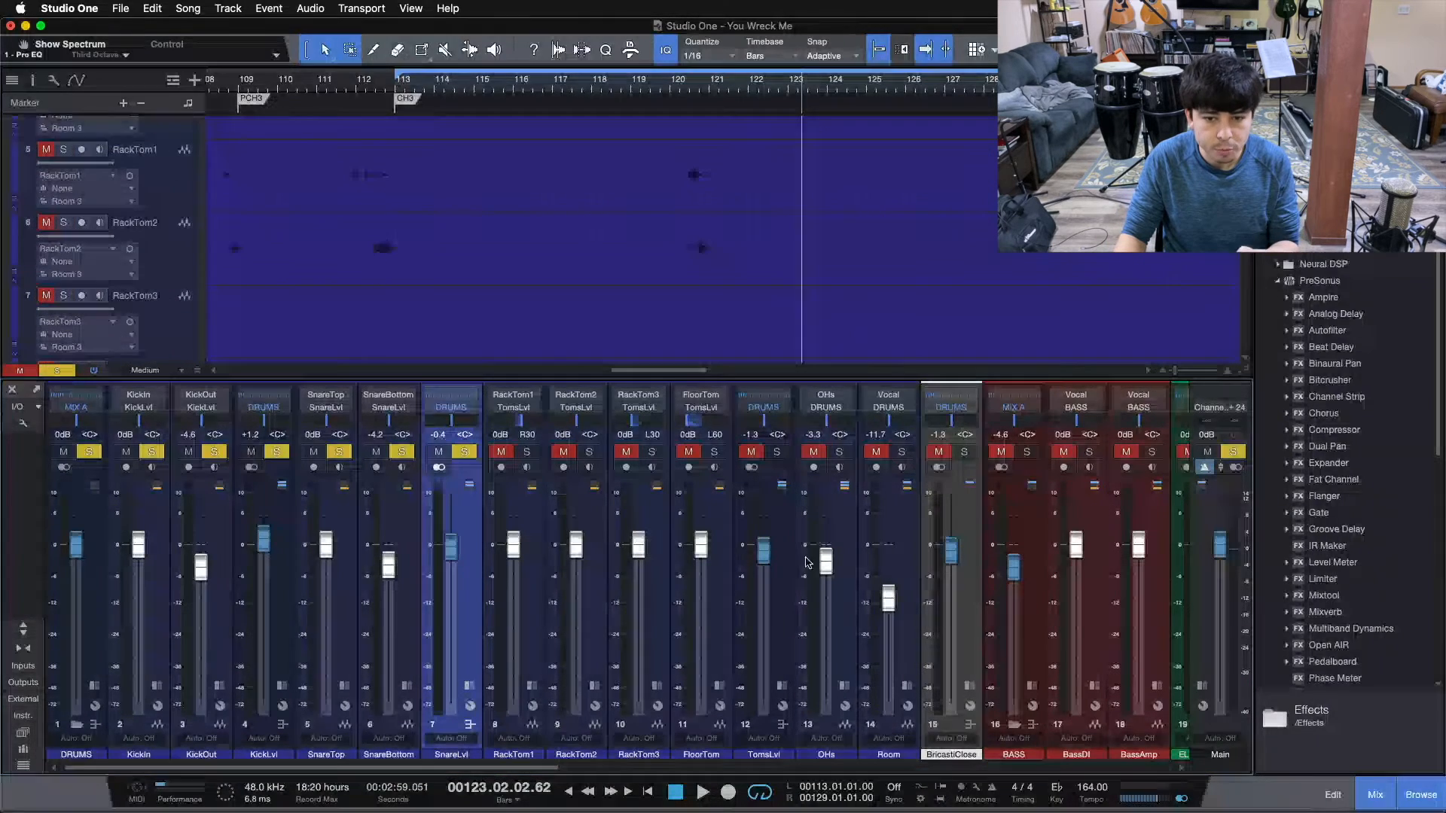
click(776, 451)
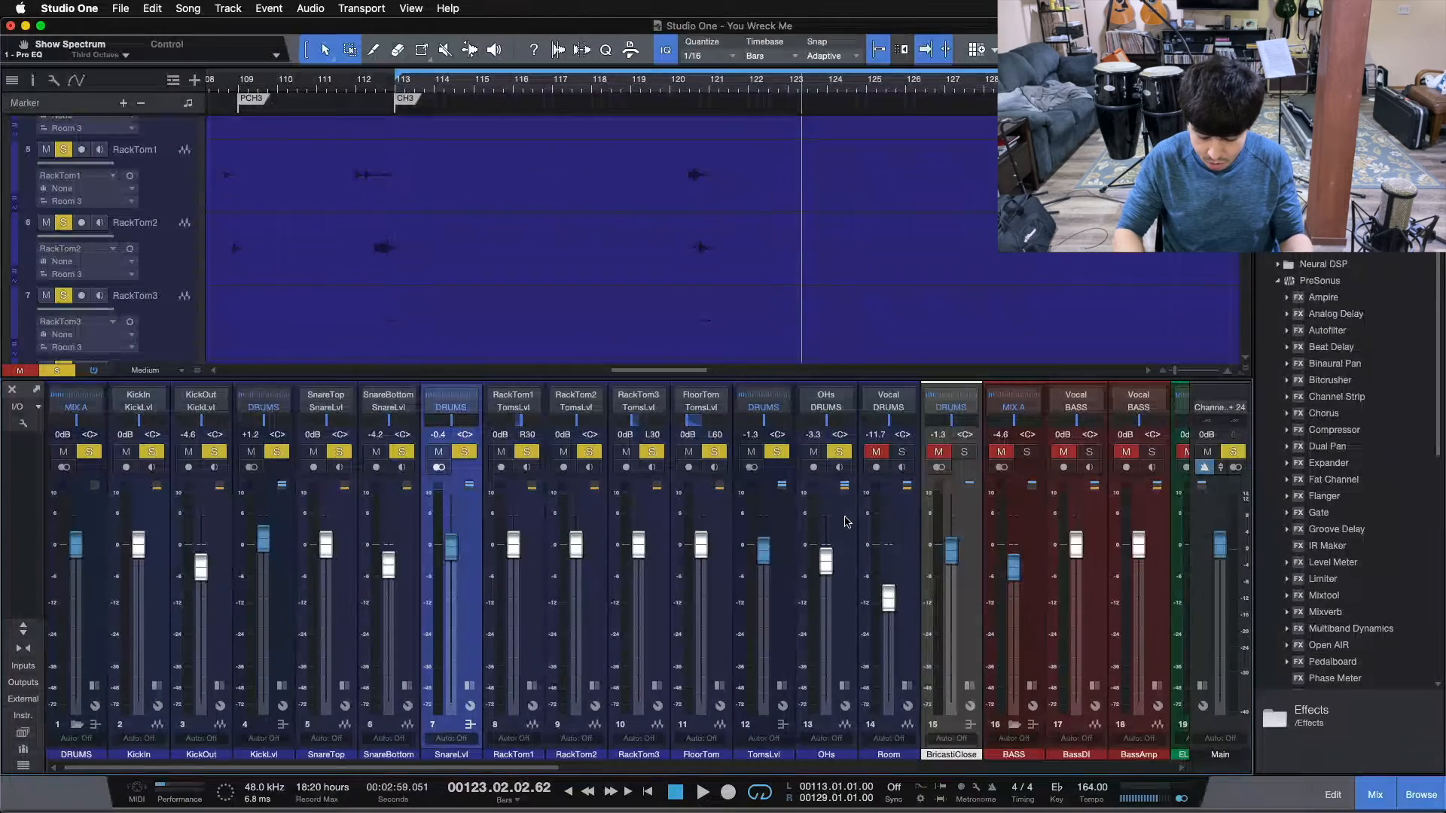
key(KP_1)
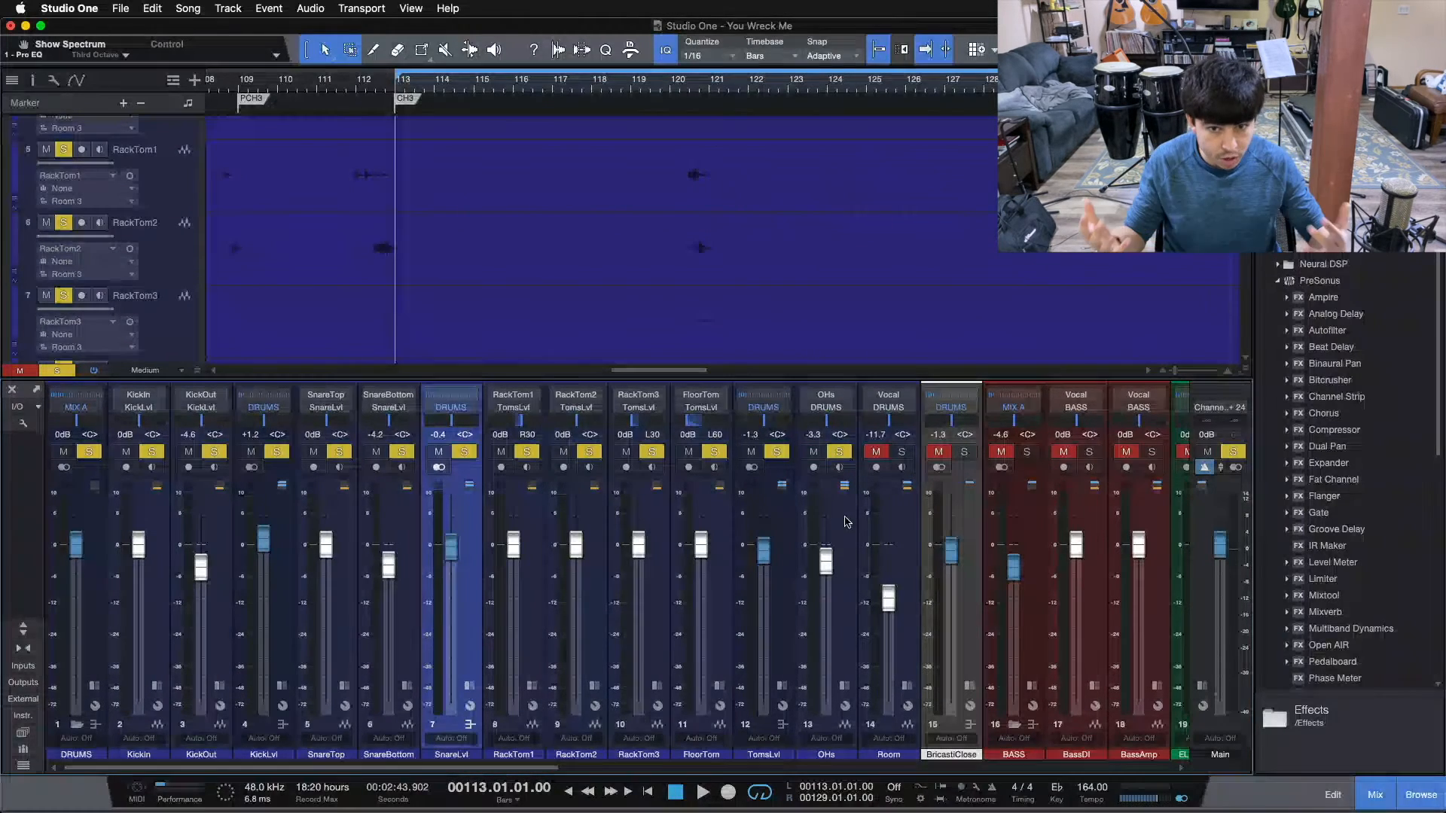
key(space)
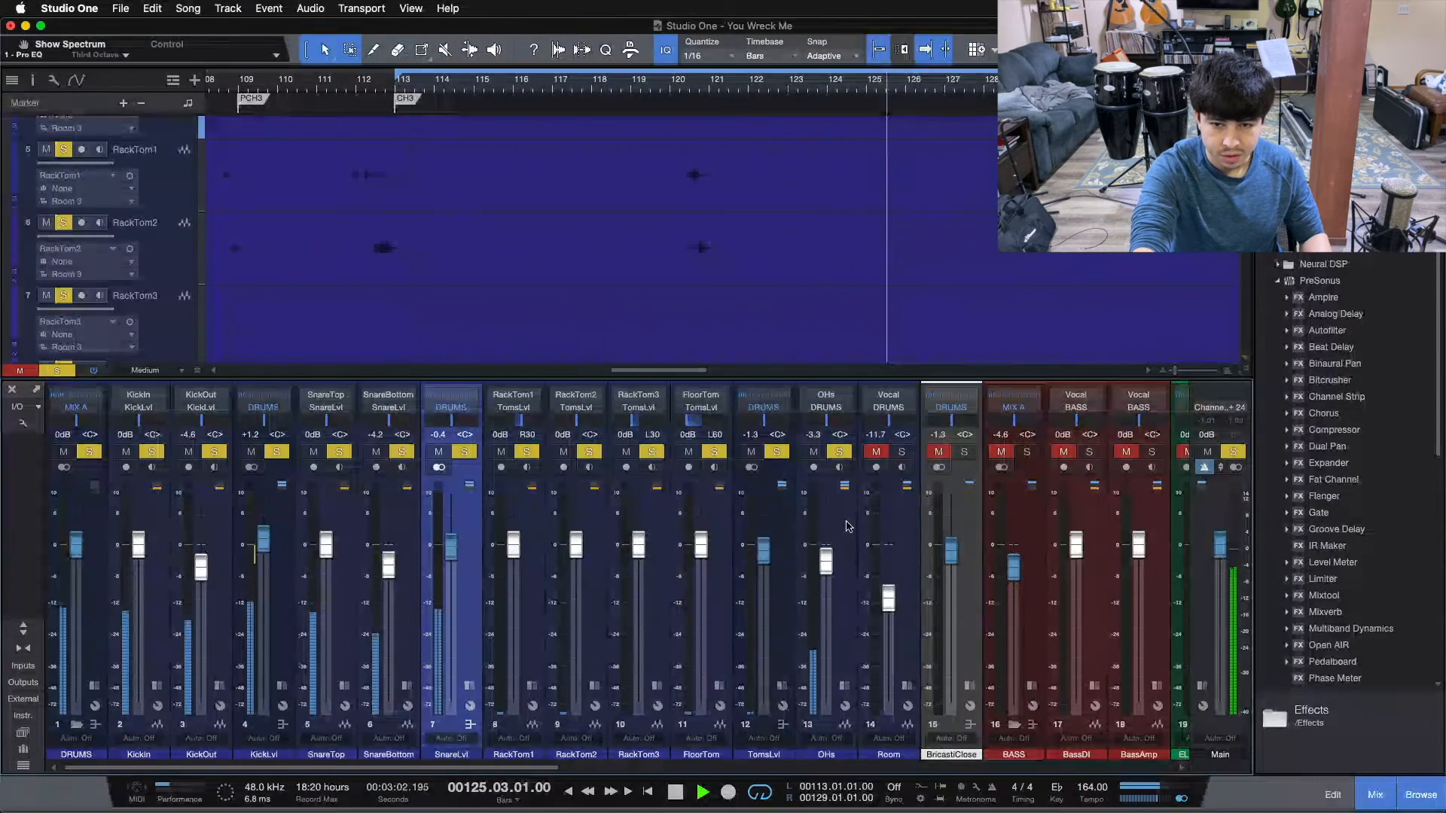
key(space)
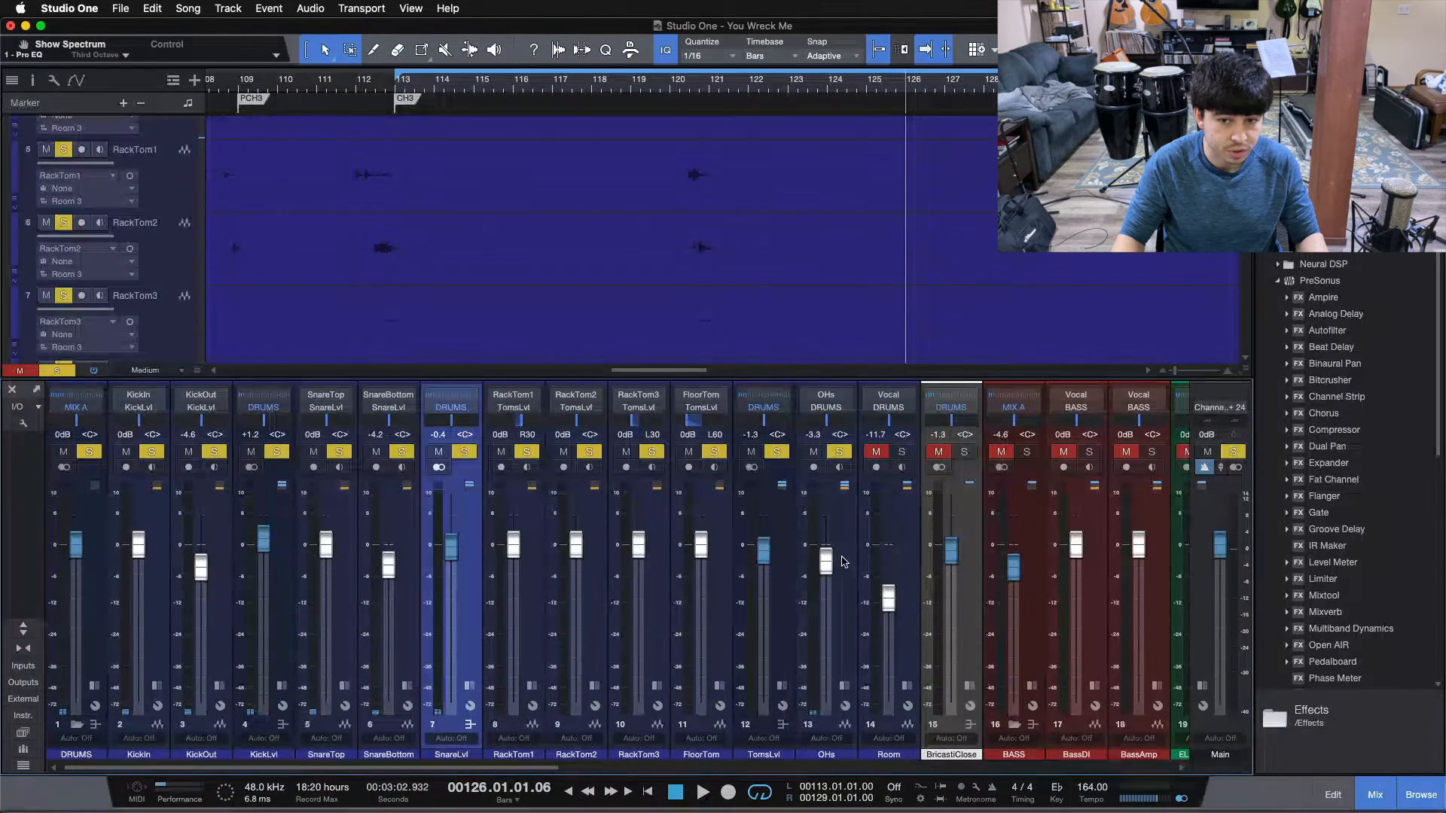
Add the Room and BricastiClose channels to the solos and listen to the complete drum mix from bar 113.
click(876, 451)
click(901, 451)
key(KP_1)
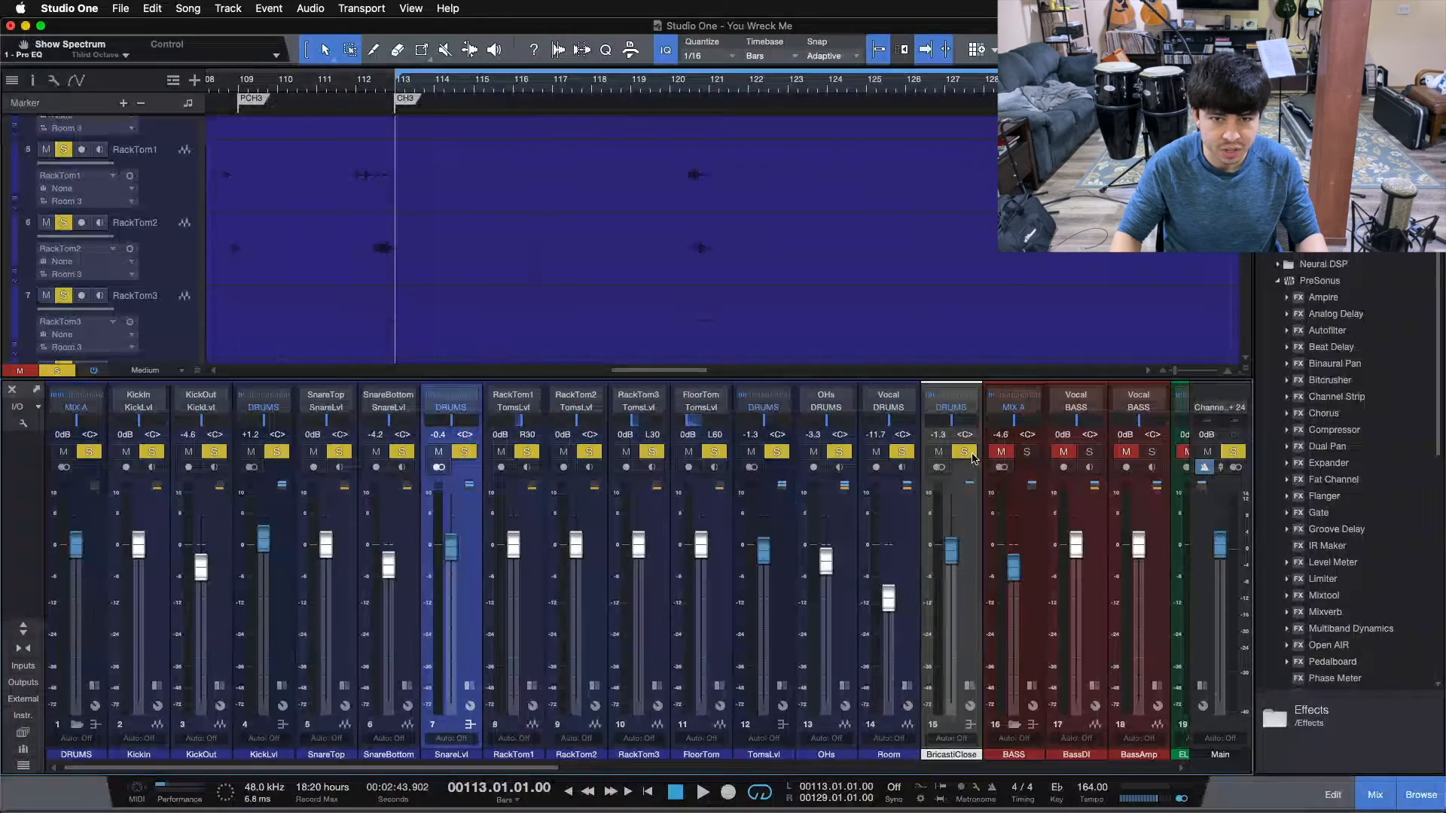
scroll(648, 226, down, 5)
scroll(649, 226, up, 5)
scroll(649, 226, up, 4)
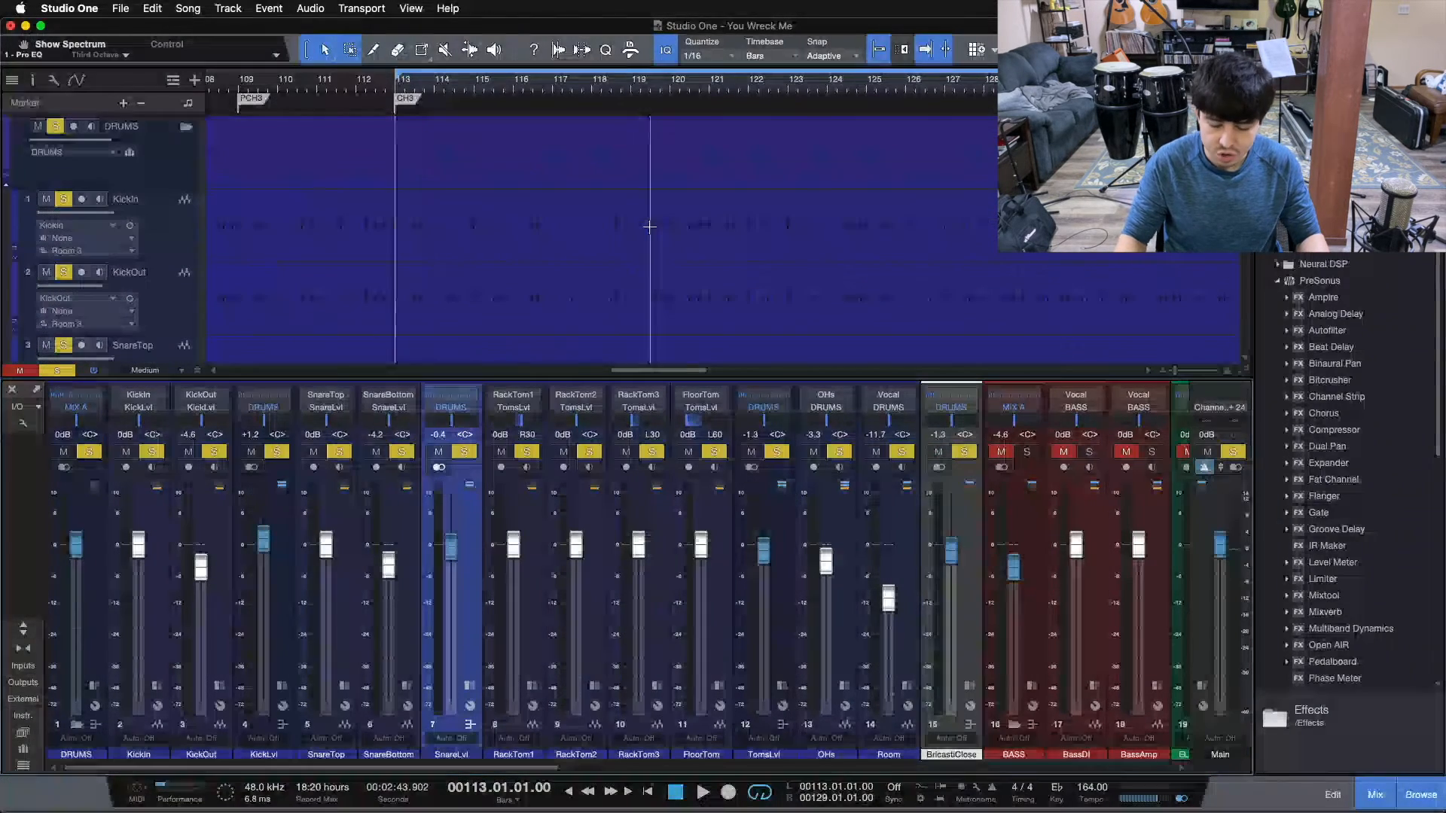
key(space)
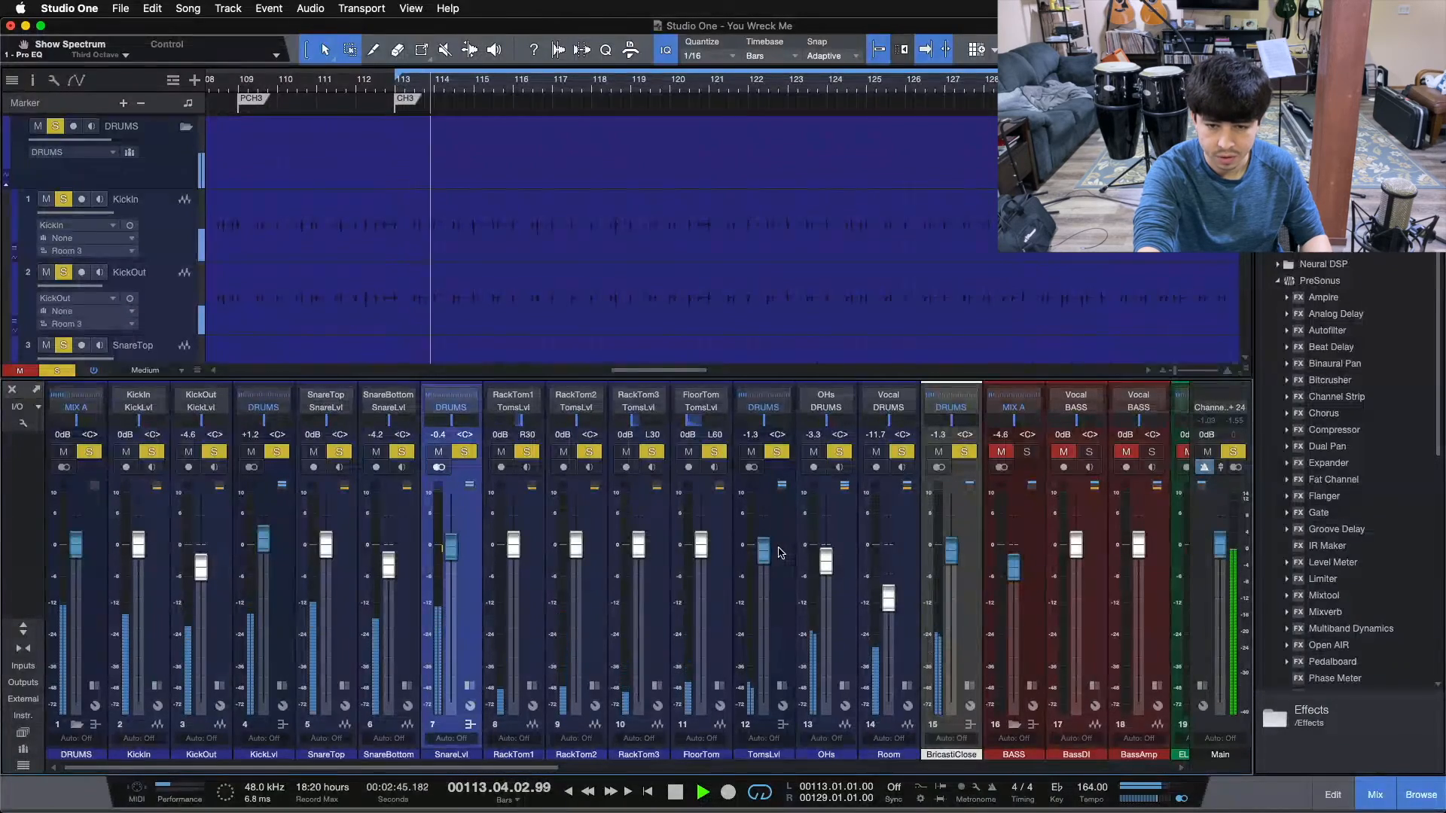
key(space)
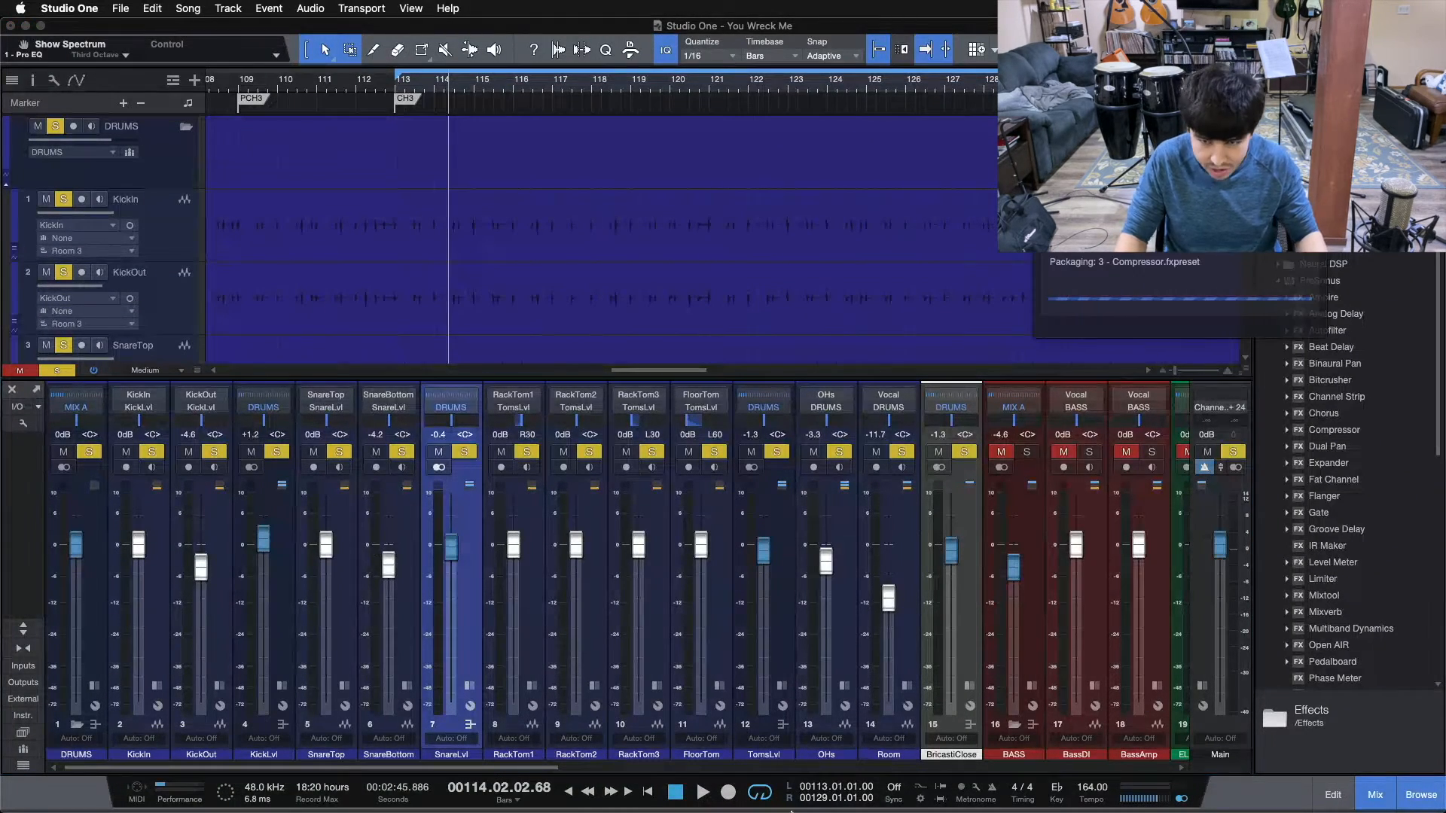
Clear all solos, solo only the KickLvl bus and start playback from bar 113.
click(277, 454)
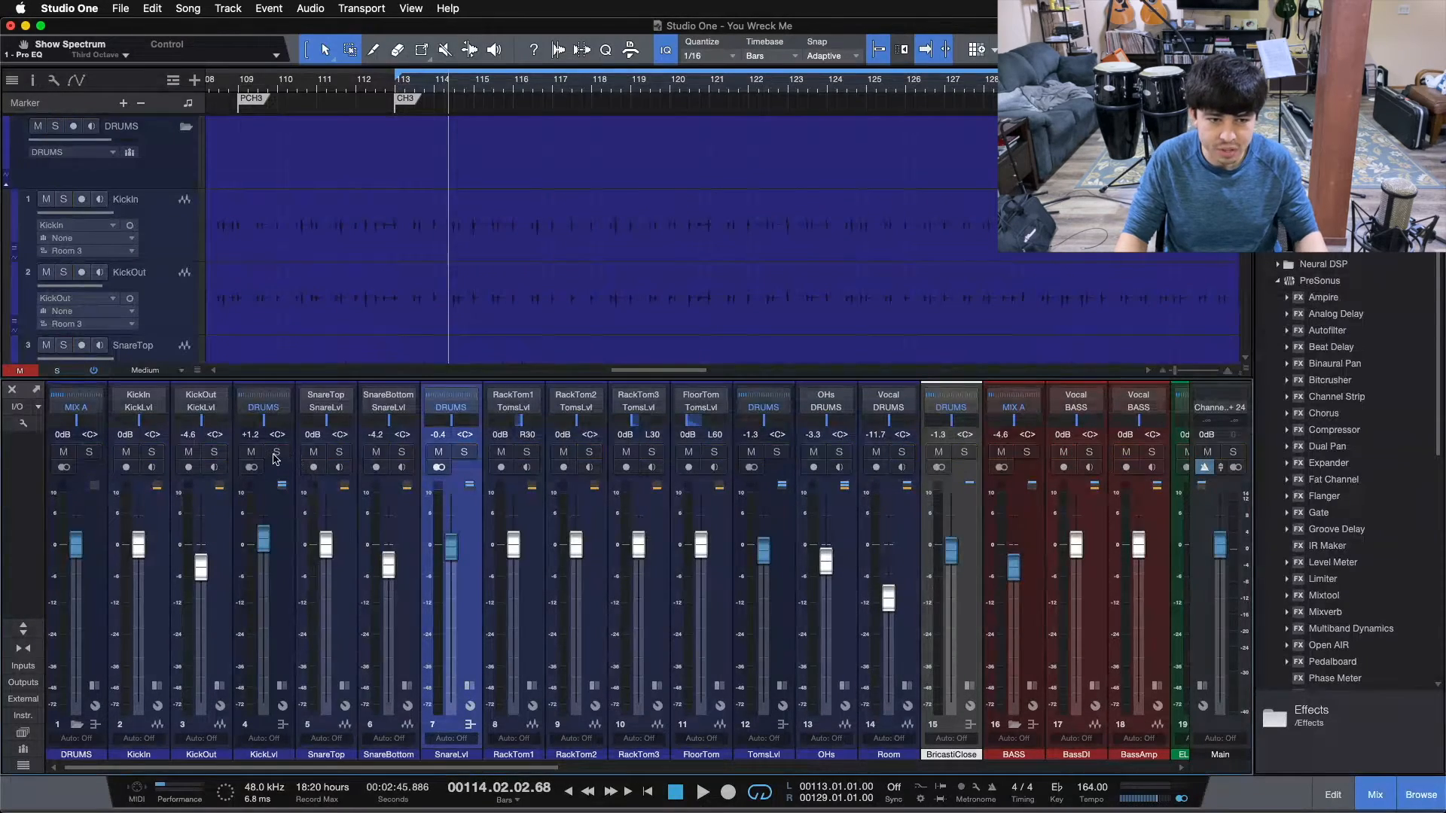
click(275, 457)
key(KP_1)
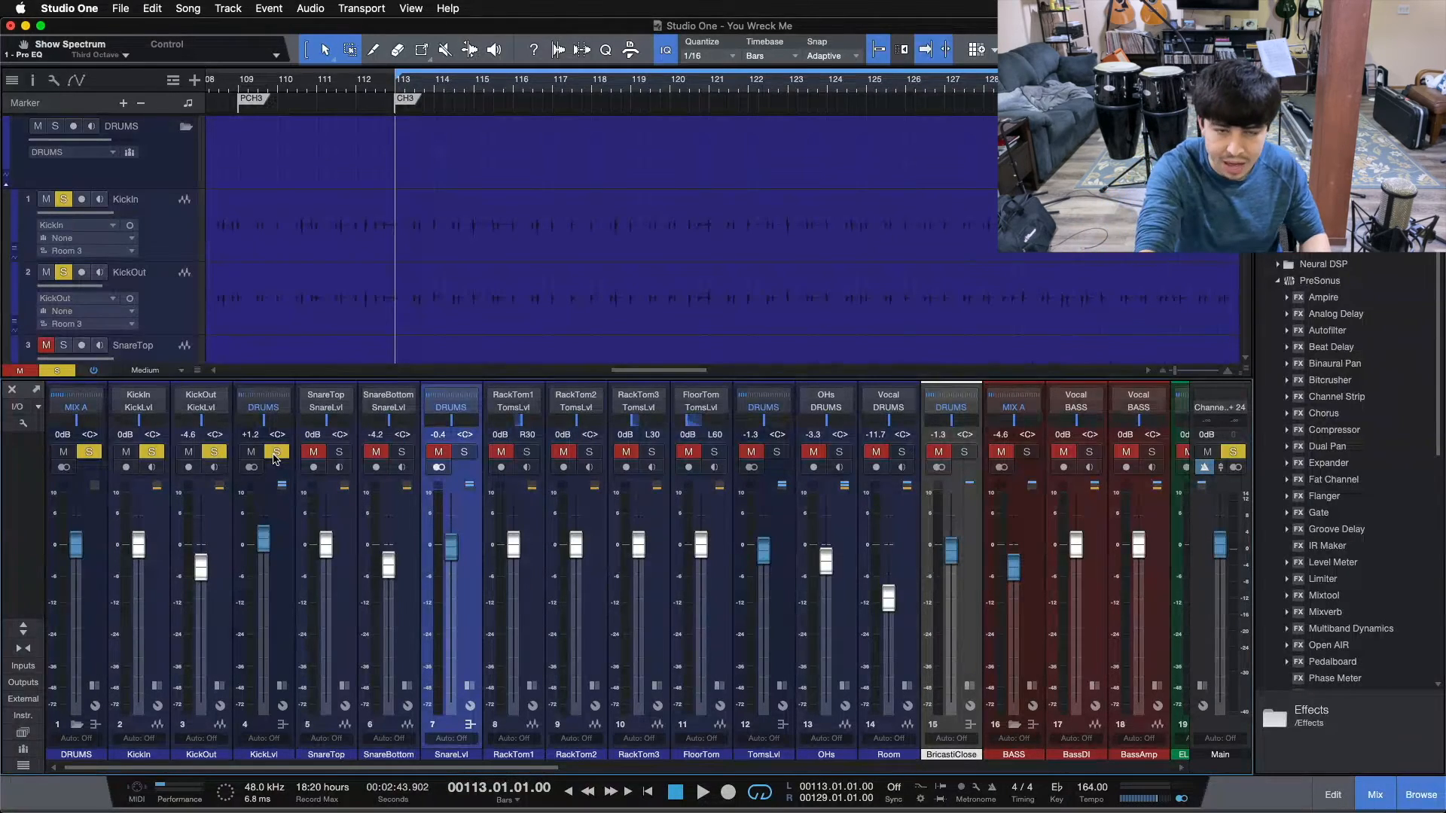
key(space)
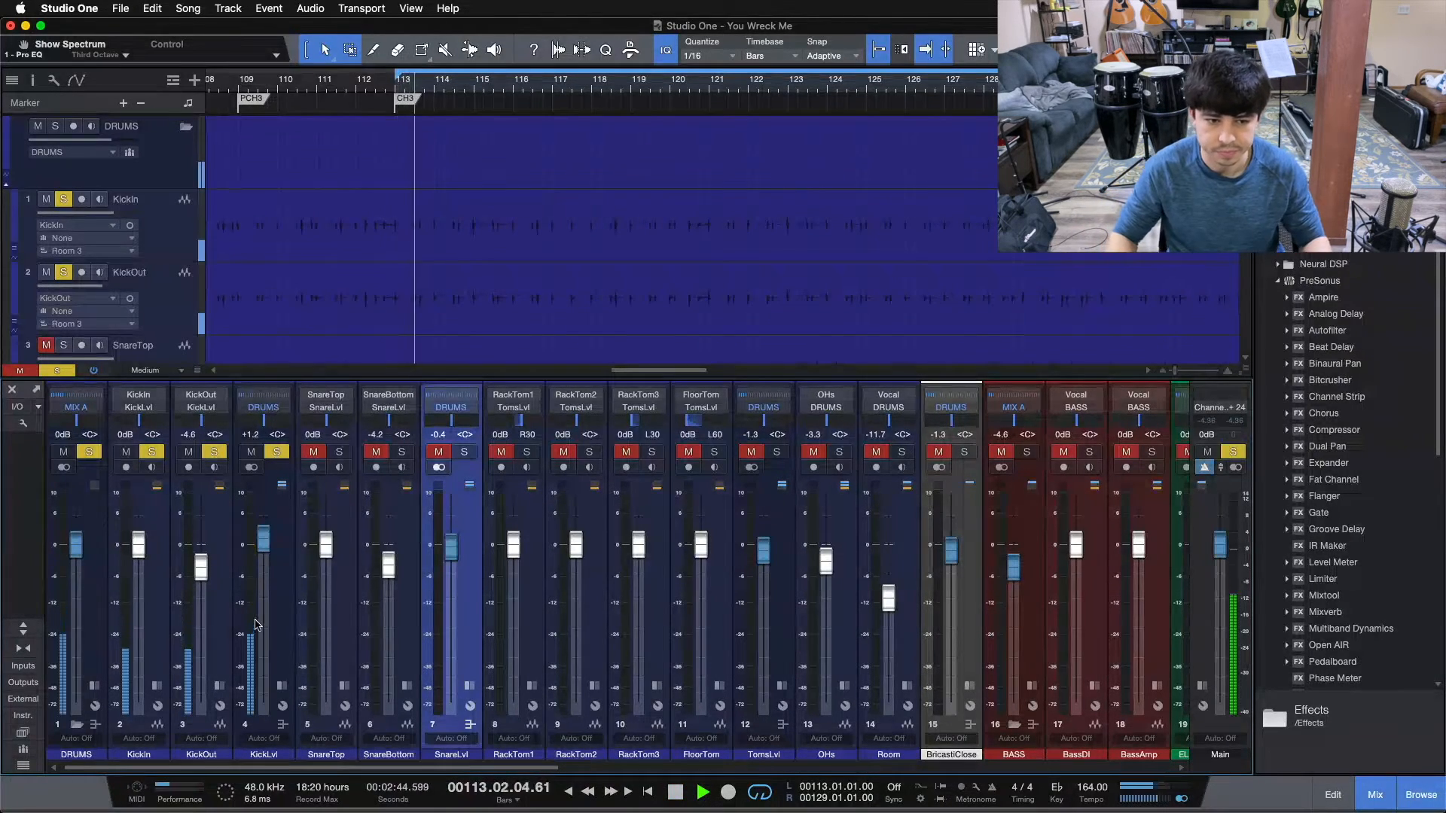
Add SnareLvl, TomsLvl, OHs, Room and BricastiClose to the solos one by one during playback, then stop.
click(466, 452)
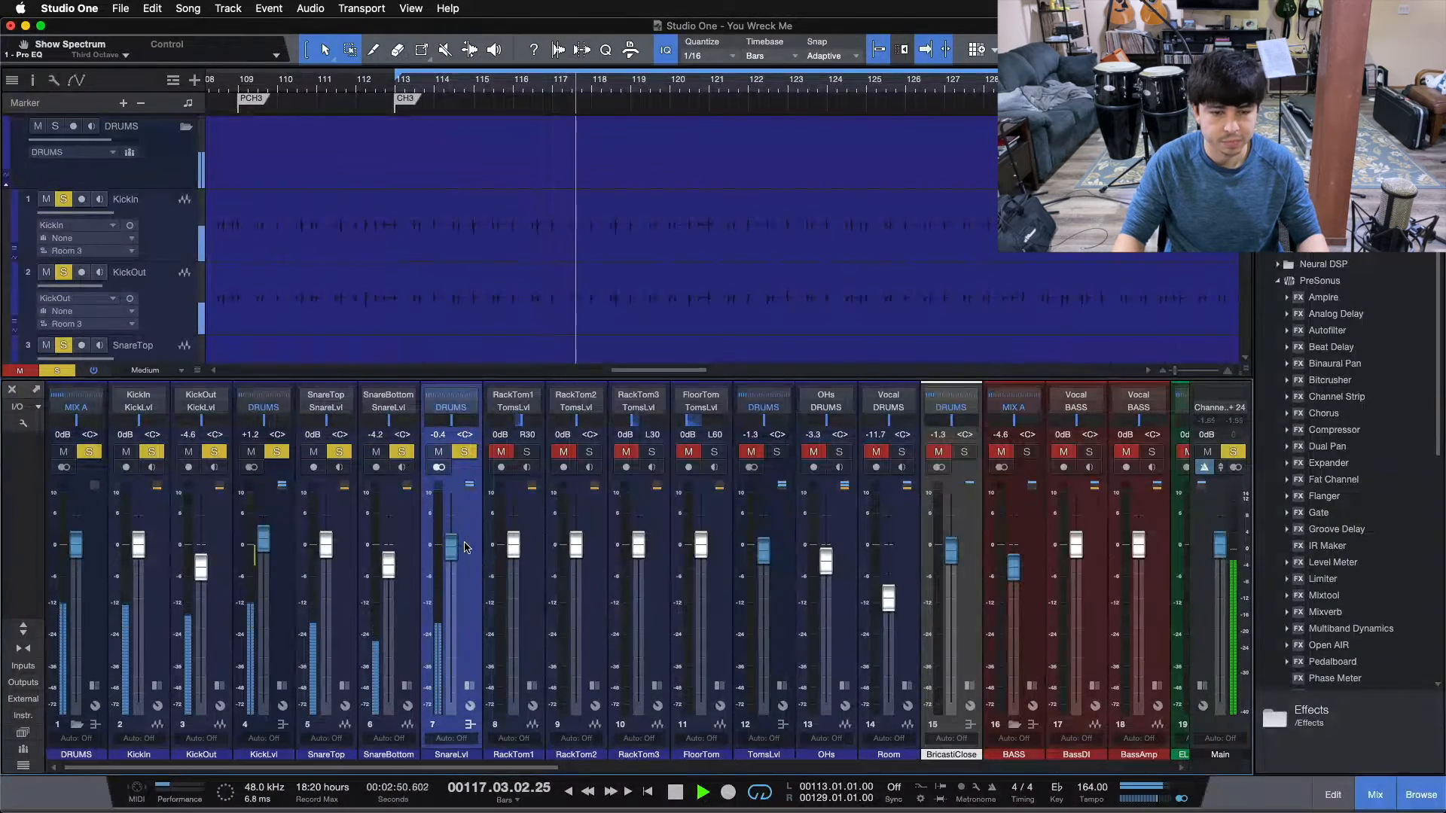
click(776, 452)
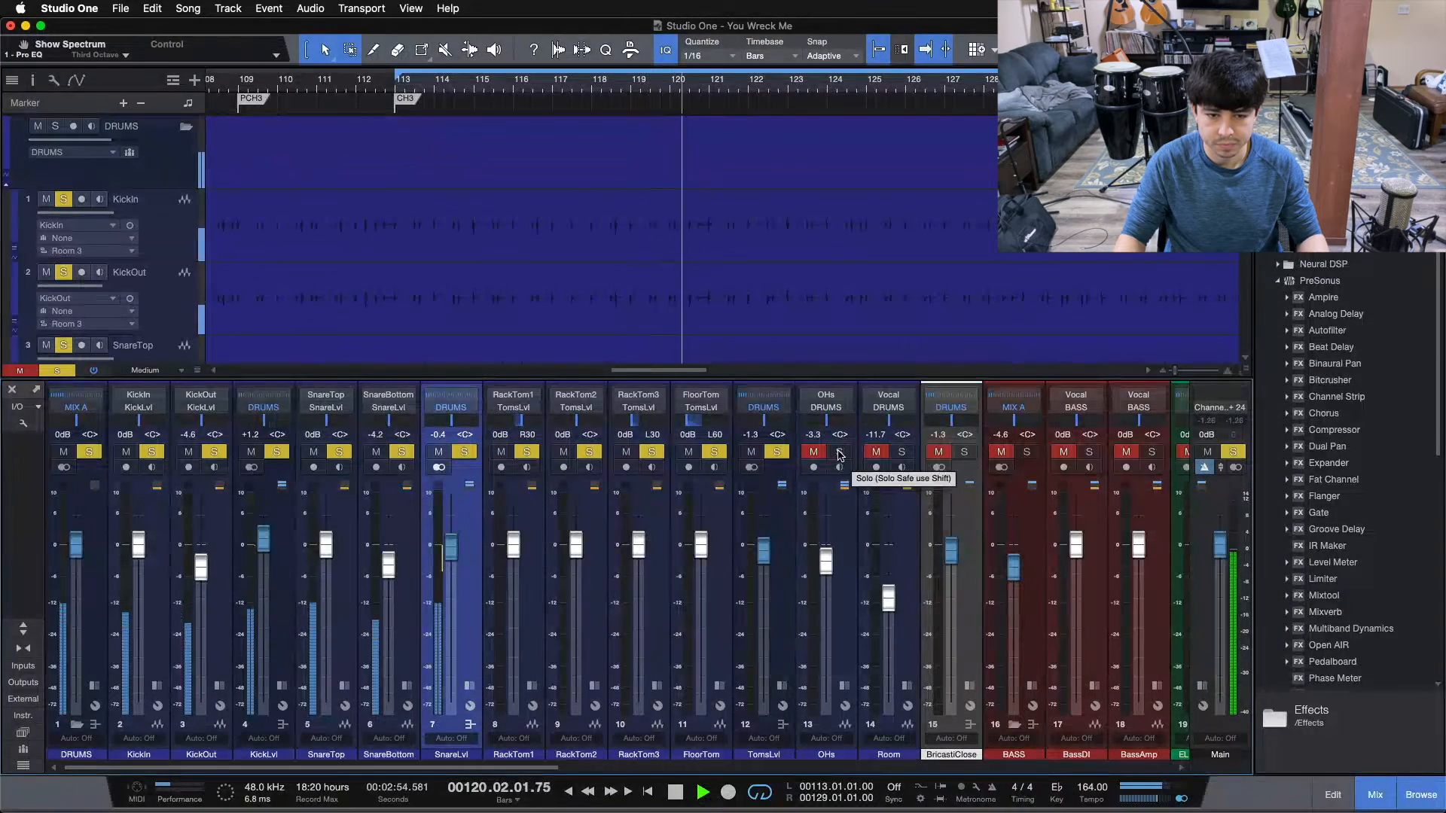
click(839, 452)
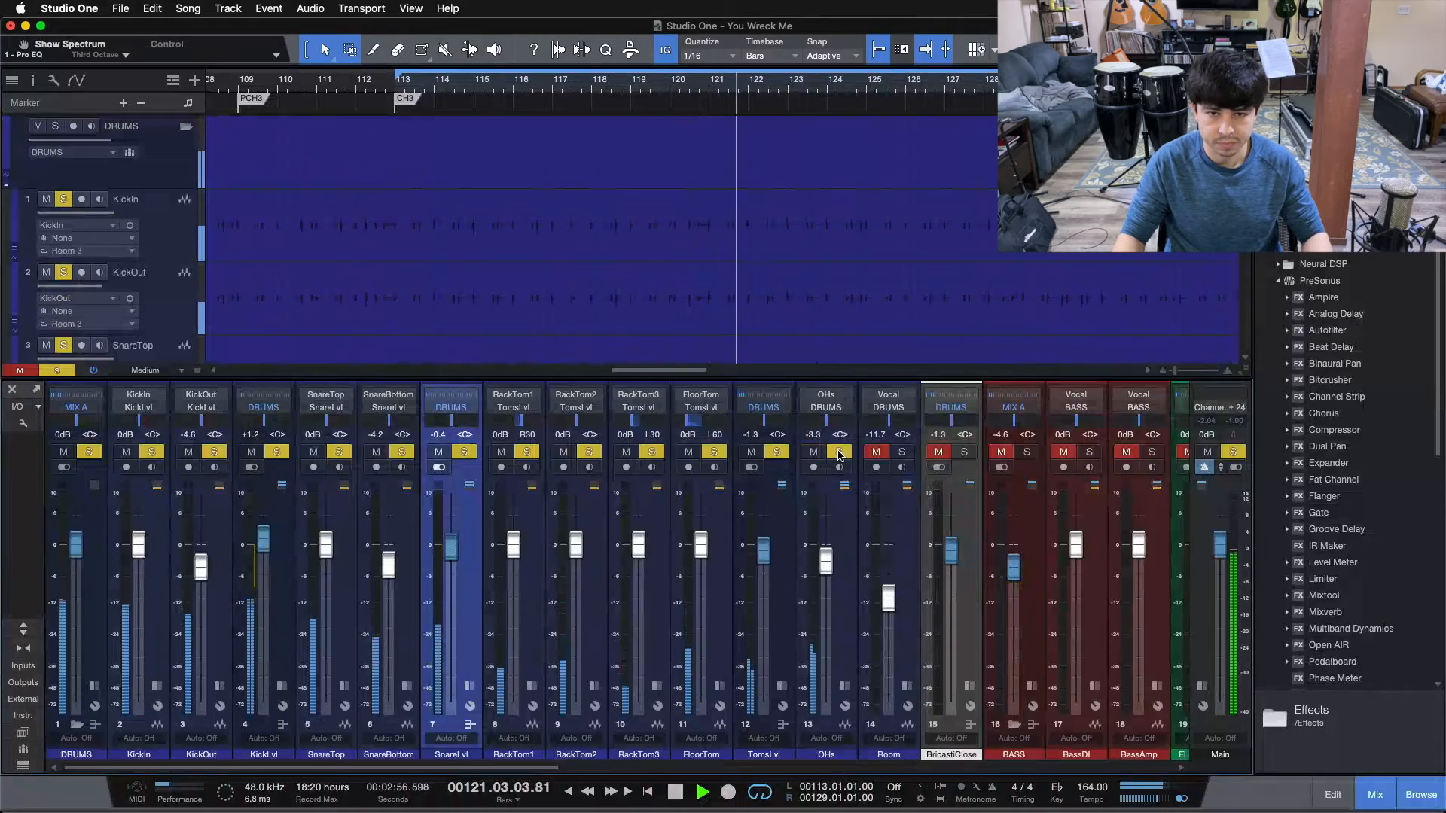
click(903, 452)
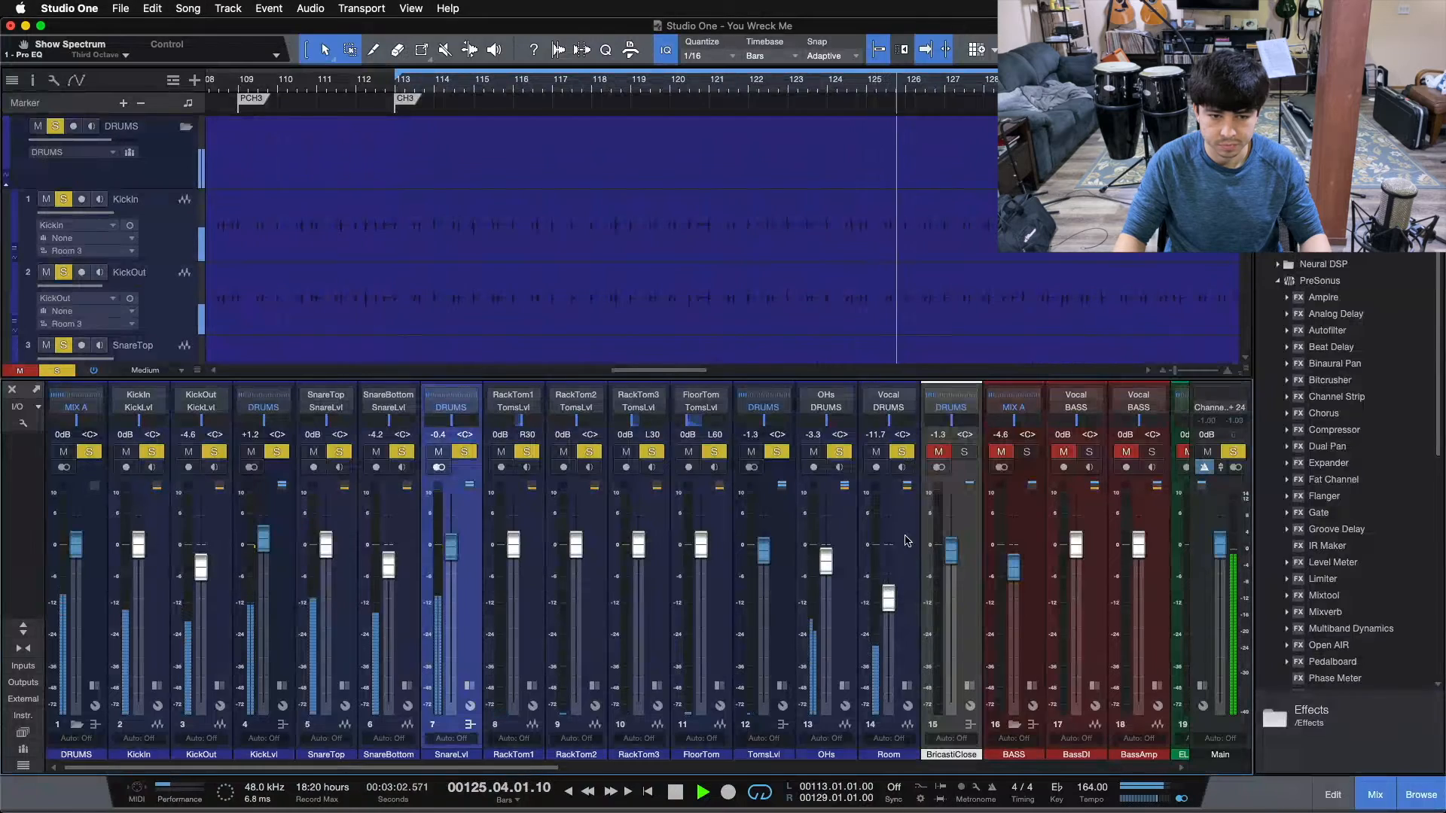
click(966, 454)
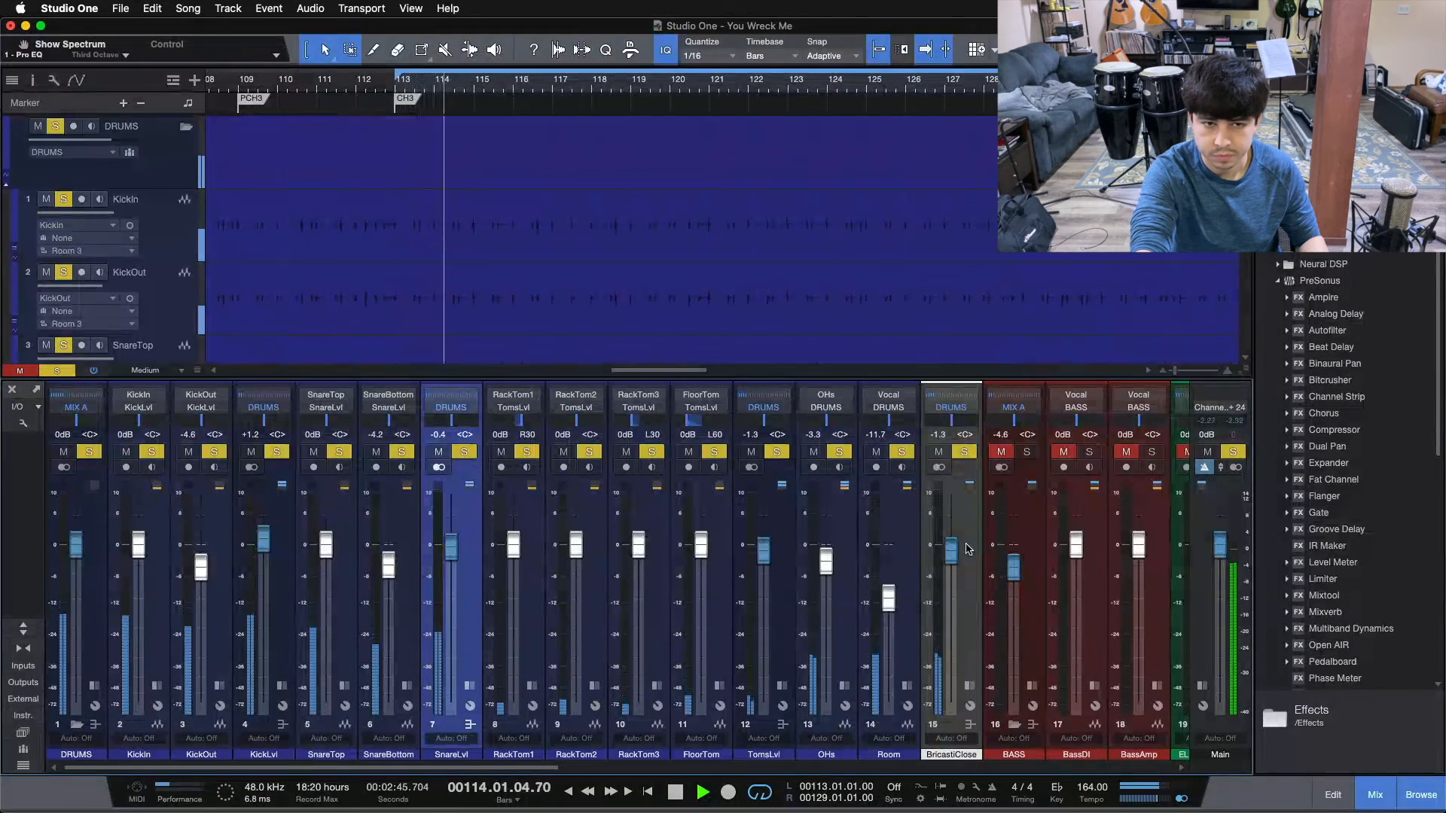
key(space)
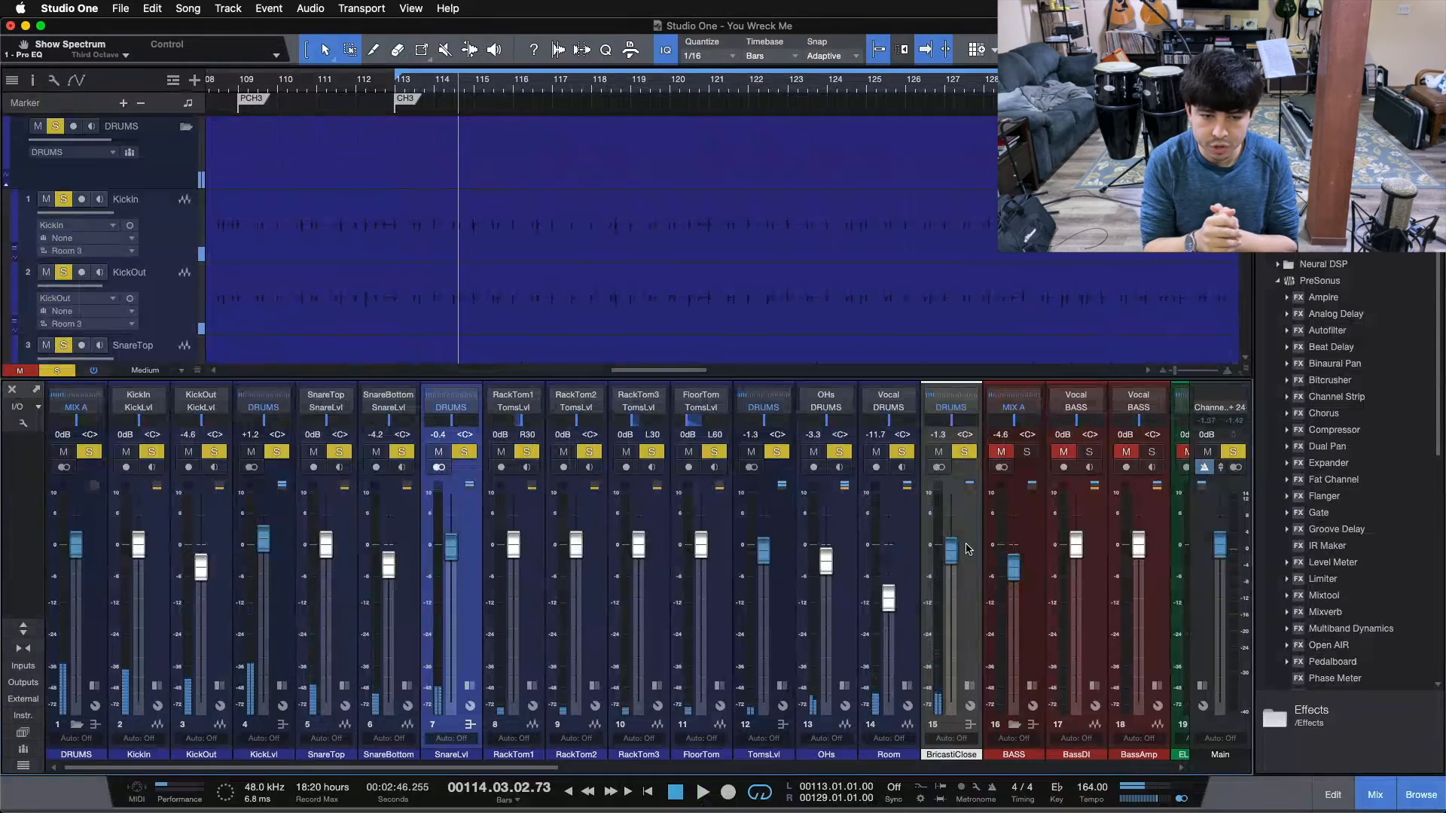